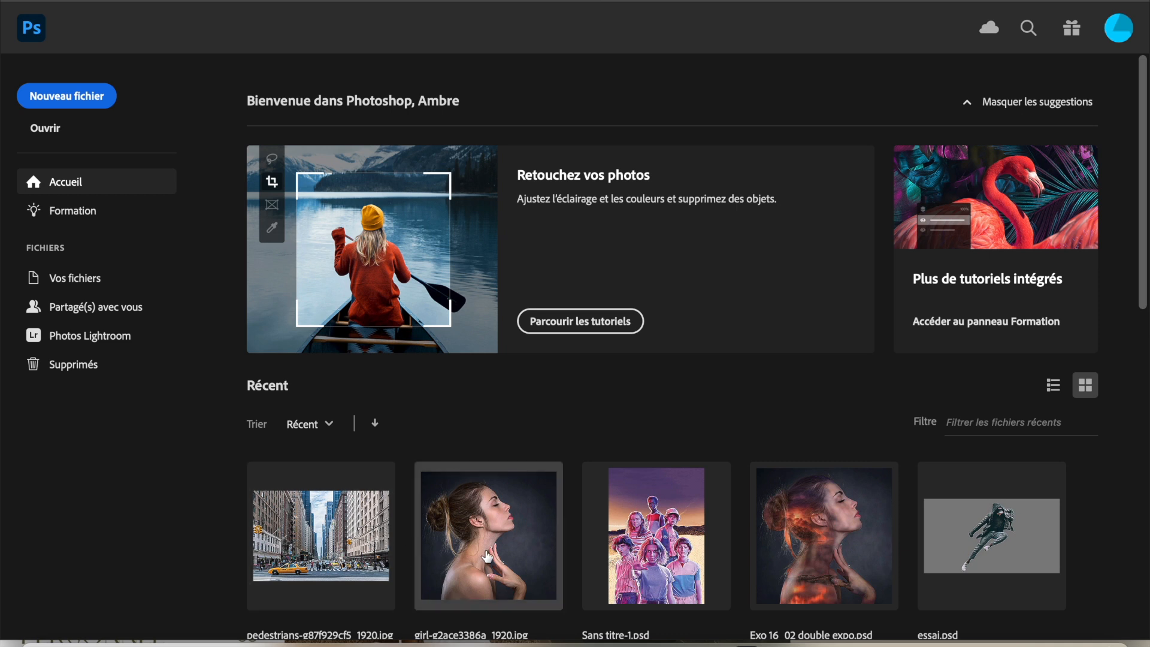
# - Open the portrait photo girl-g2ace3386a_1920.jpg from the Téléchargements folder
pyautogui.click(42, 132)
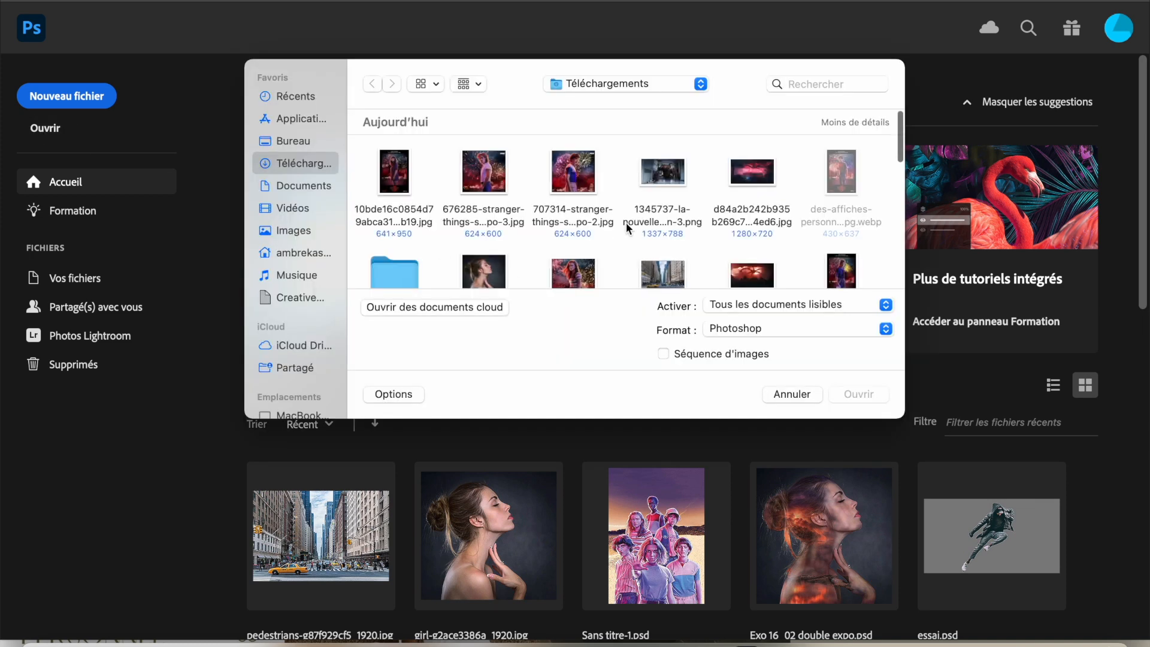
pyautogui.scroll(-2, 628, 228)
pyautogui.click(502, 218)
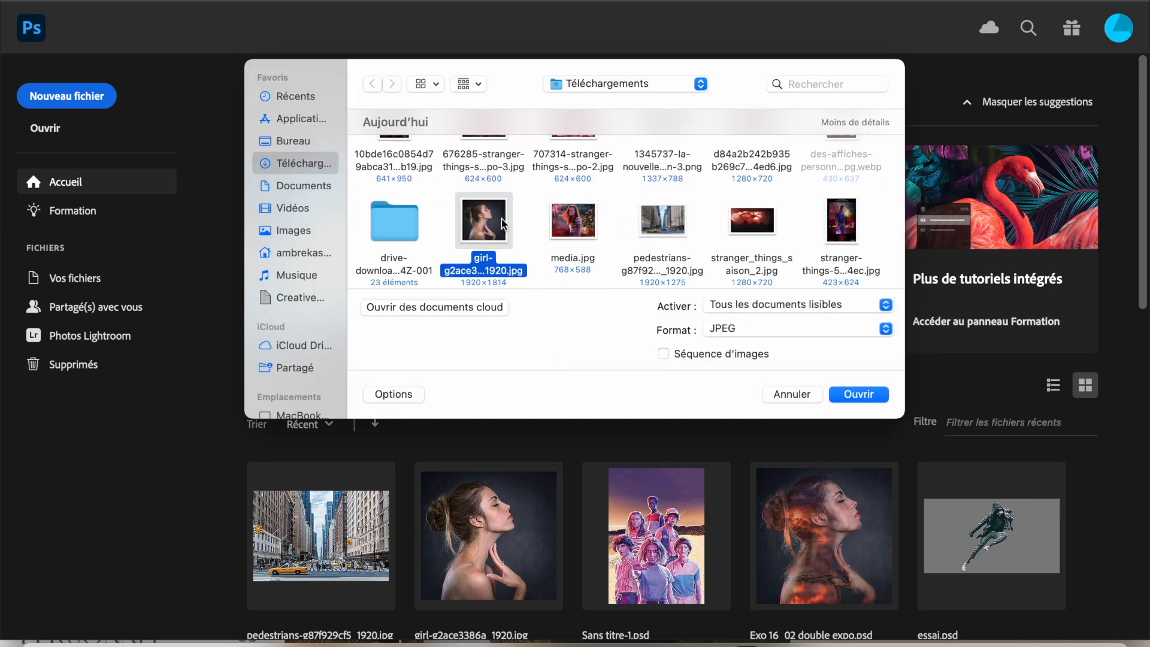
pyautogui.doubleClick(501, 218)
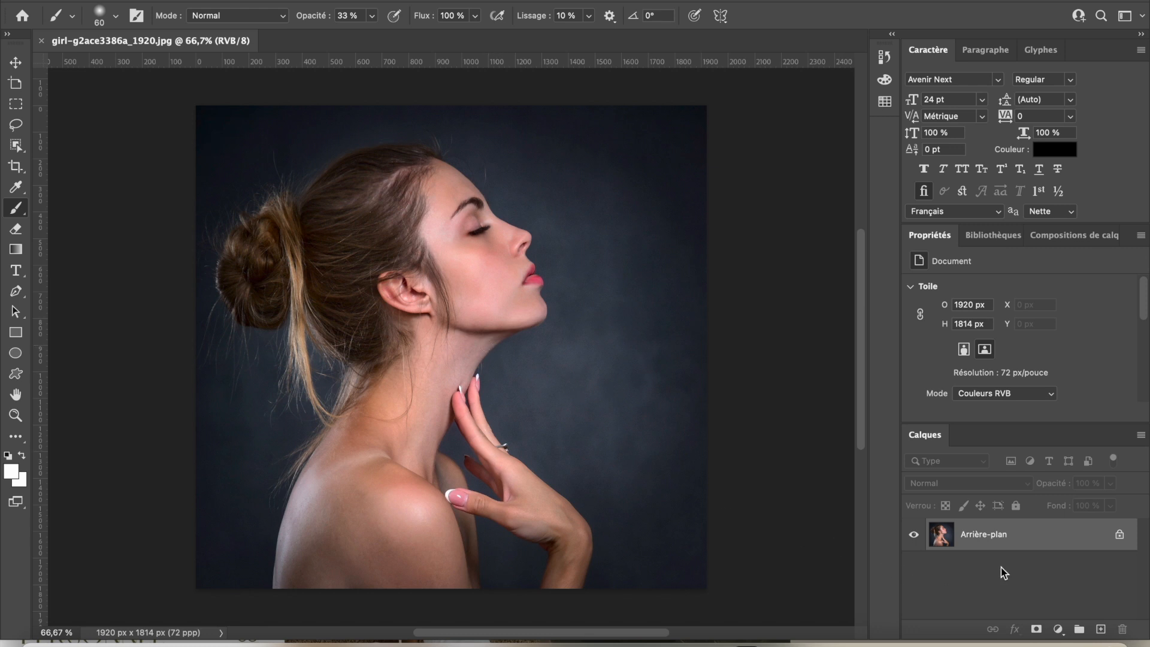
# - Unlock the portrait's background layer and duplicate it within the same document, keeping the suggested name
pyautogui.click(1119, 538)
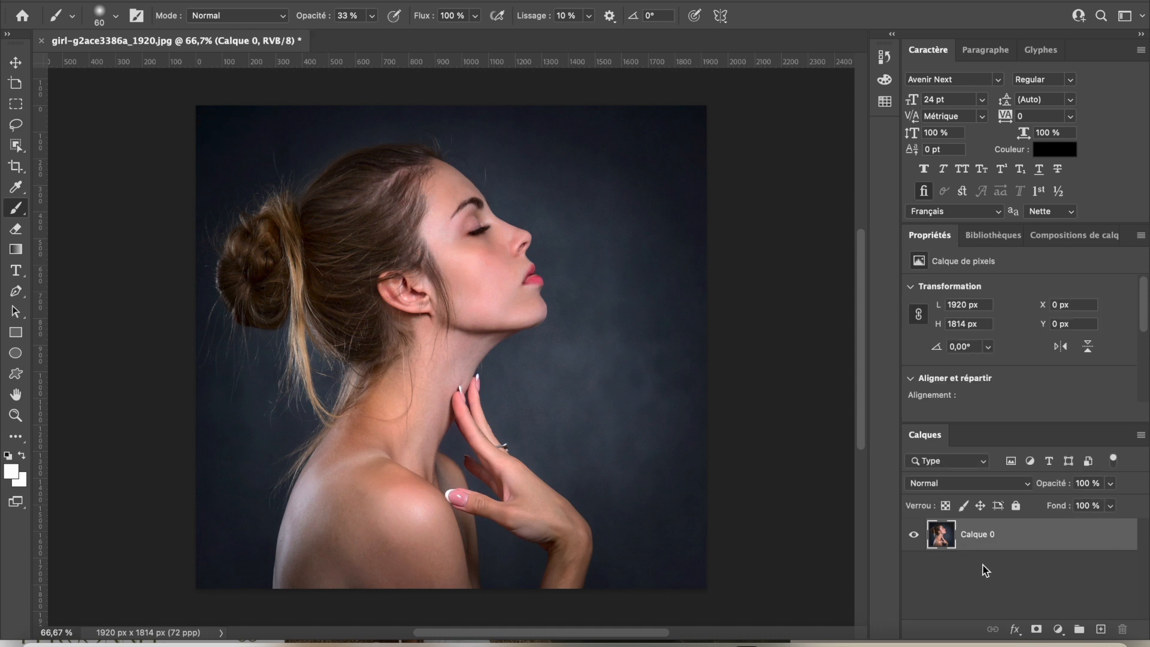
pyautogui.rightClick(1040, 534)
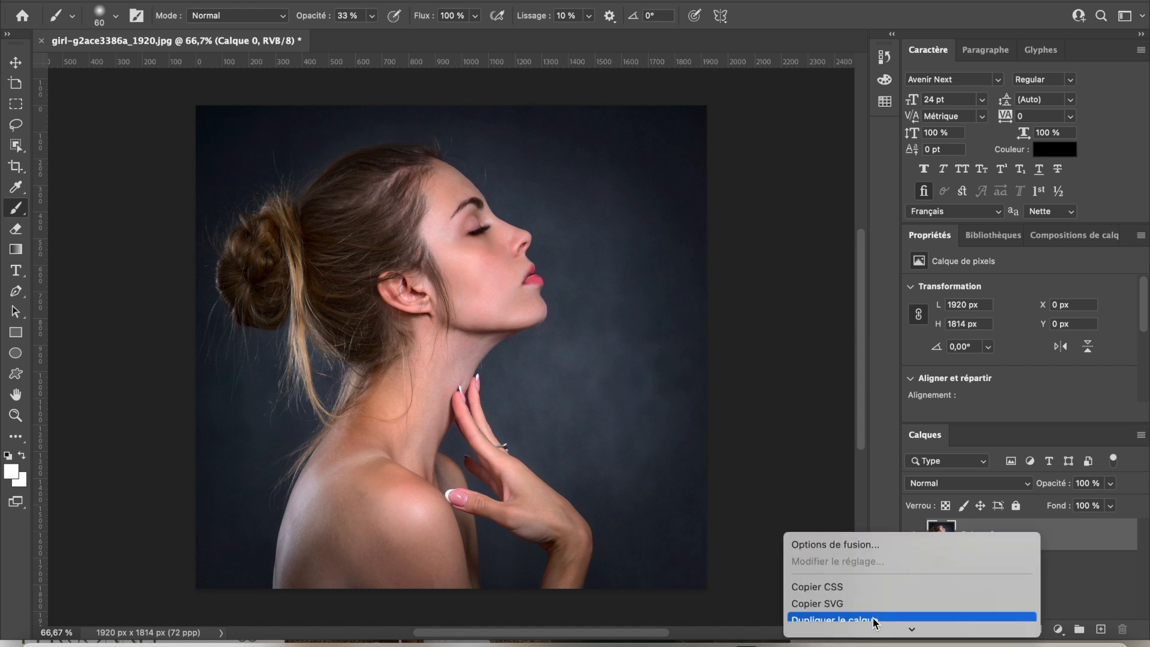
pyautogui.moveTo(875, 629)
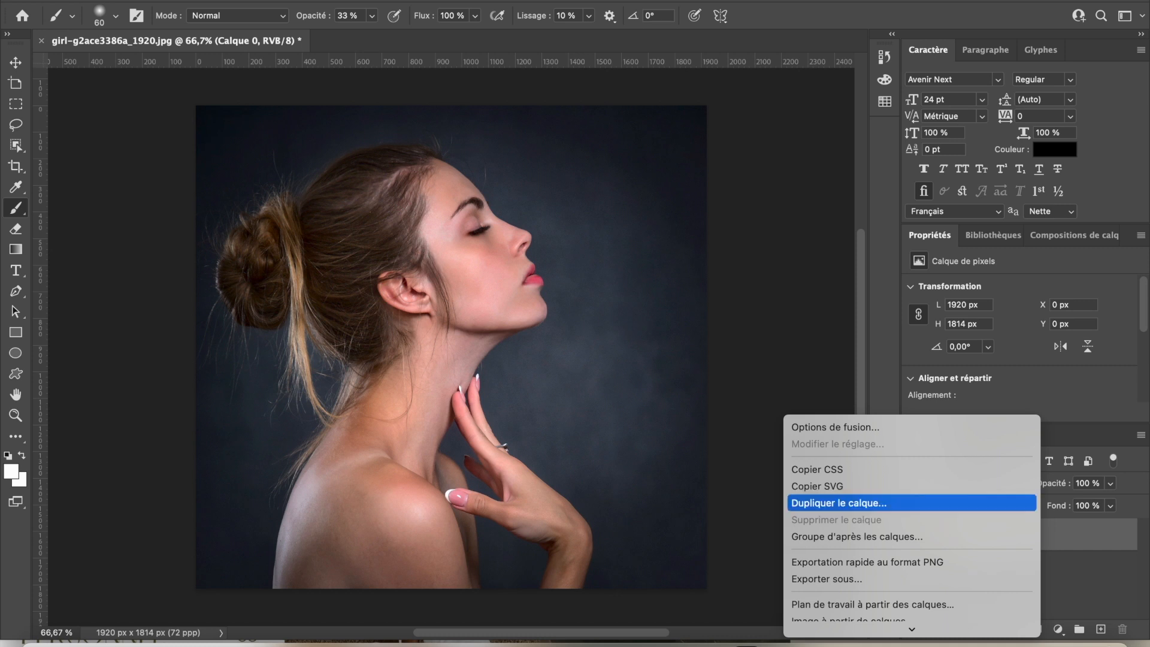
pyautogui.click(858, 507)
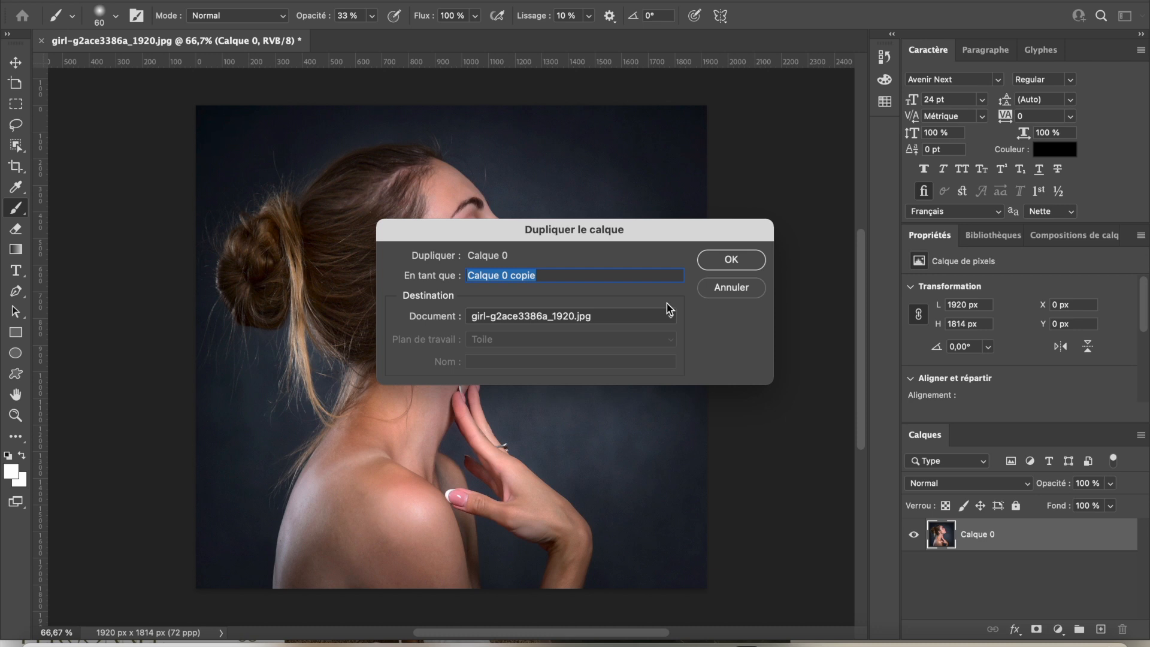
pyautogui.click(721, 264)
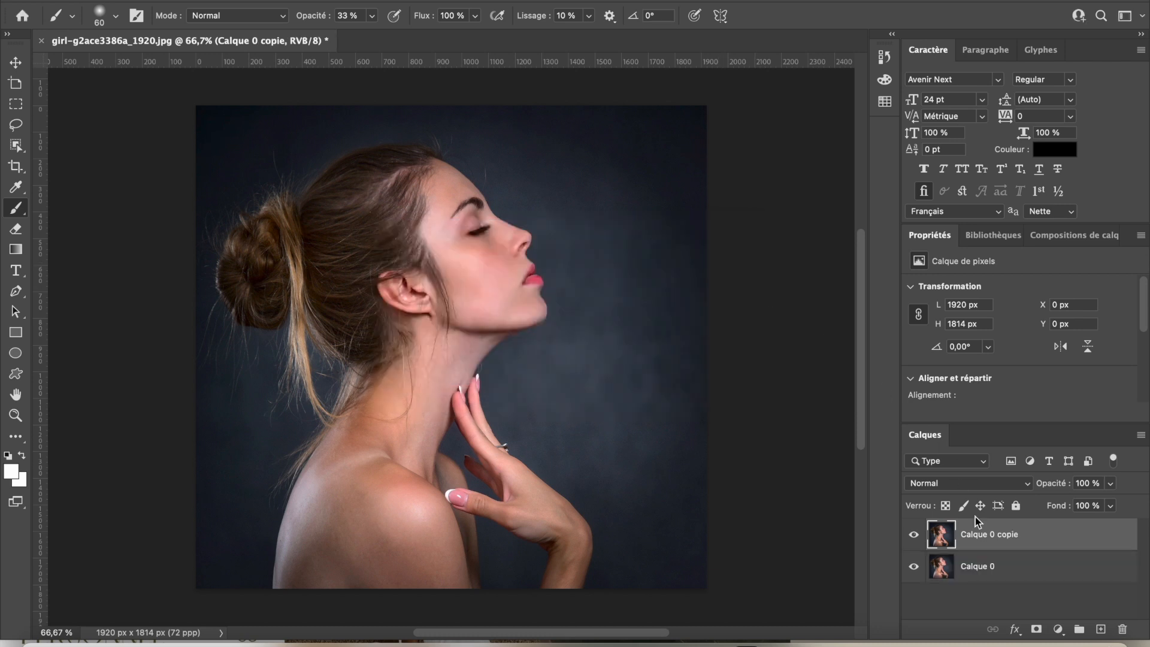
# - Convert the lower layer Calque 0 to black and white using the Par défaut preset
pyautogui.click(987, 573)
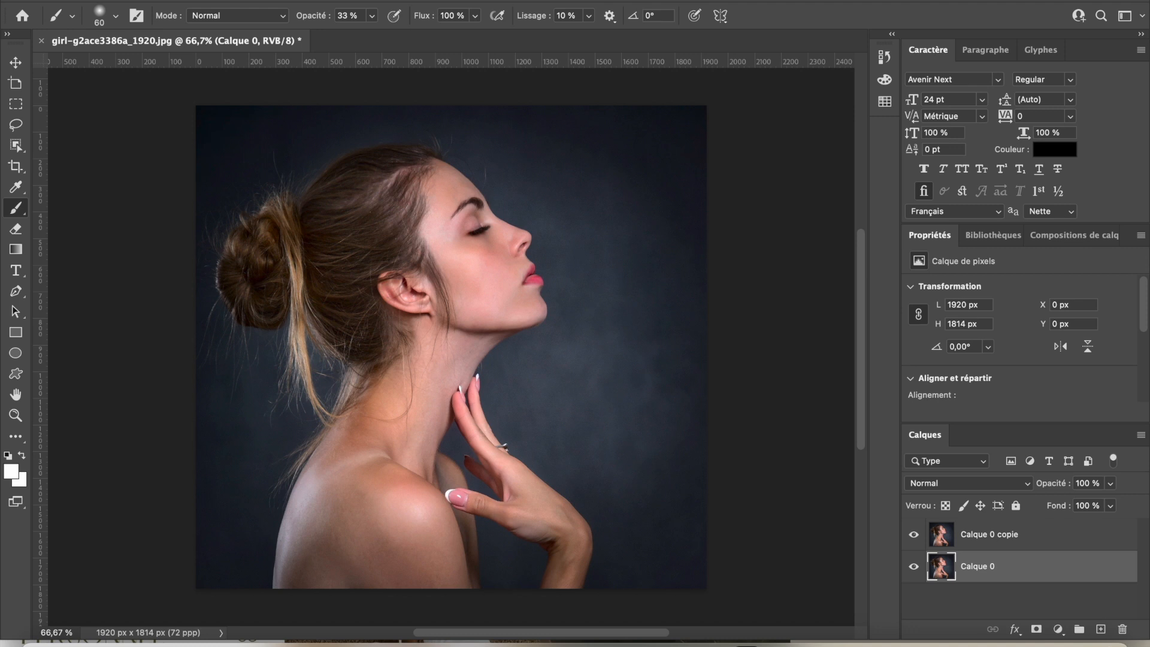
pyautogui.click(227, 3)
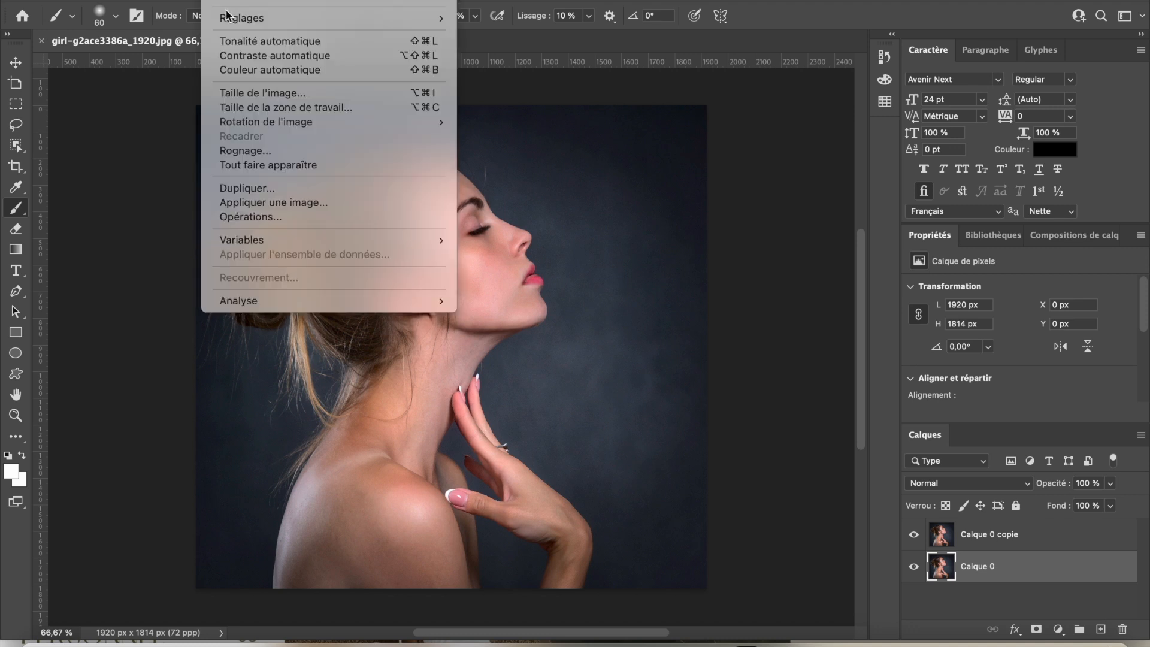
pyautogui.moveTo(264, 23)
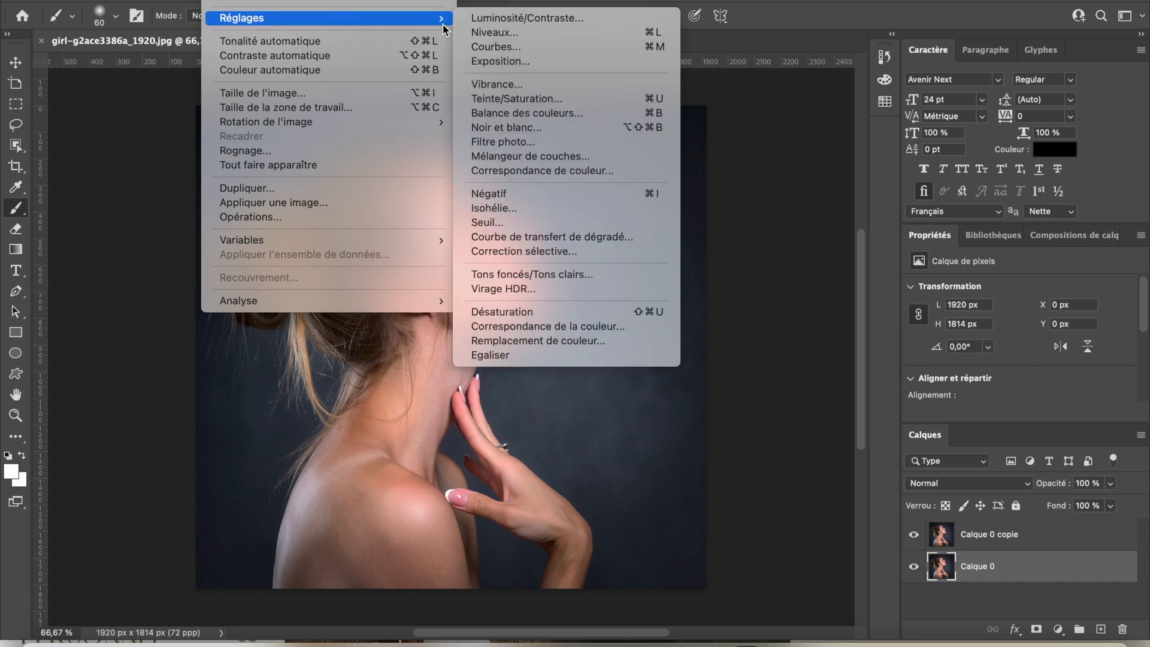
pyautogui.click(530, 131)
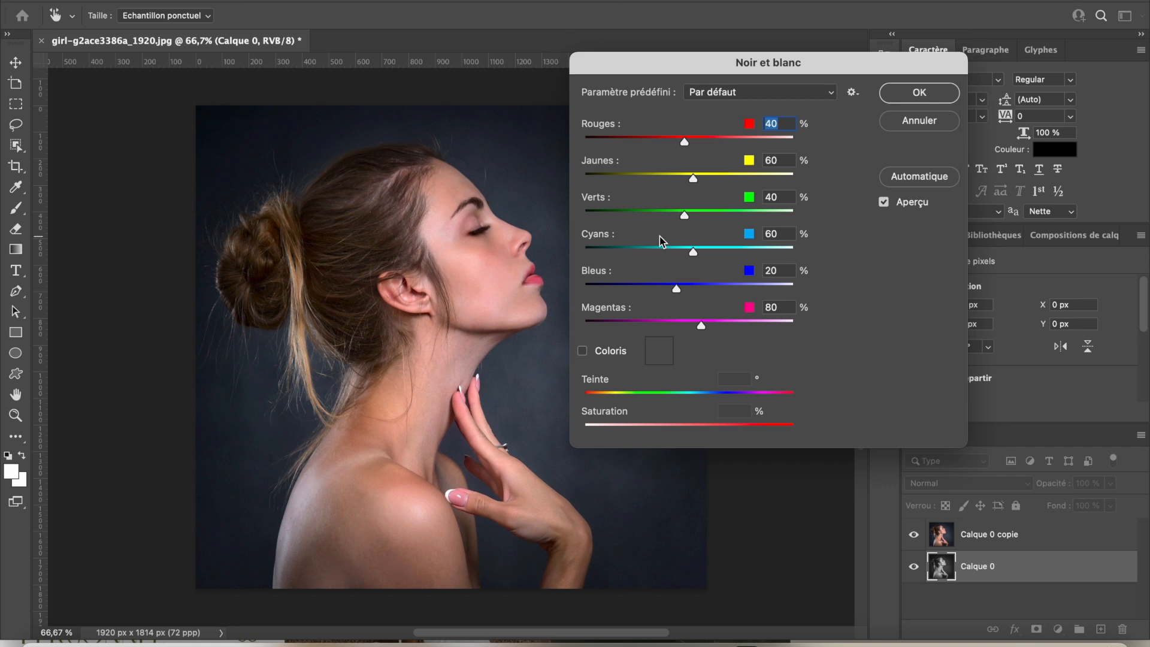
pyautogui.click(896, 99)
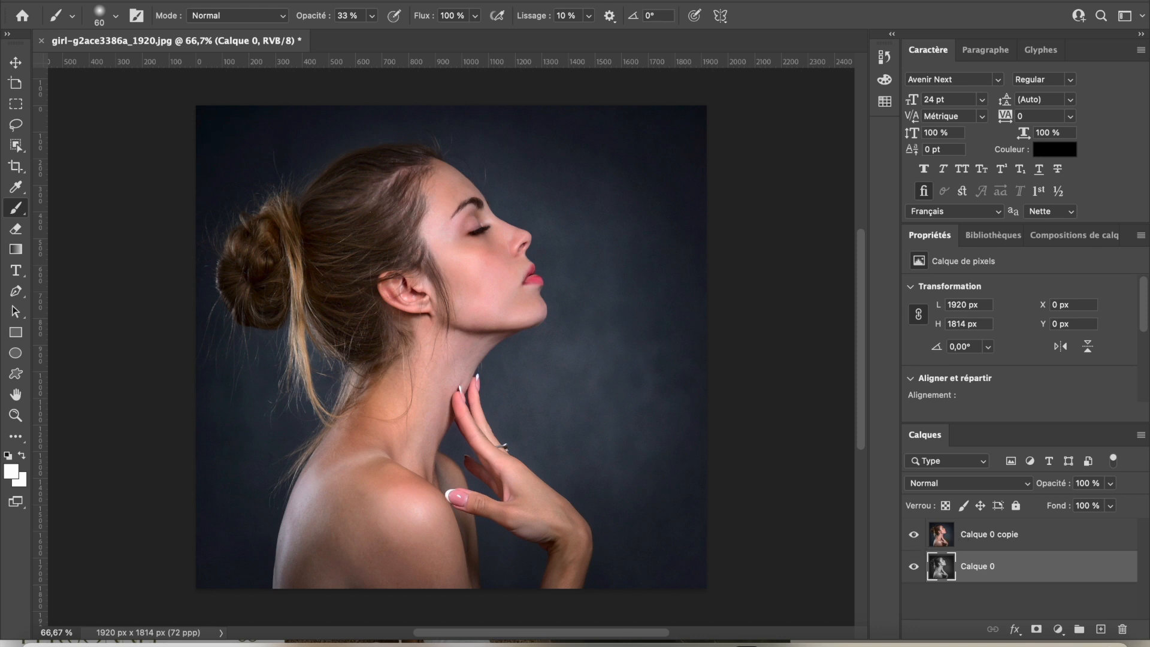
# - Hide the colour layer Calque 0 copie above the black-and-white portrait
pyautogui.click(913, 536)
pyautogui.click(913, 536)
pyautogui.click(913, 536)
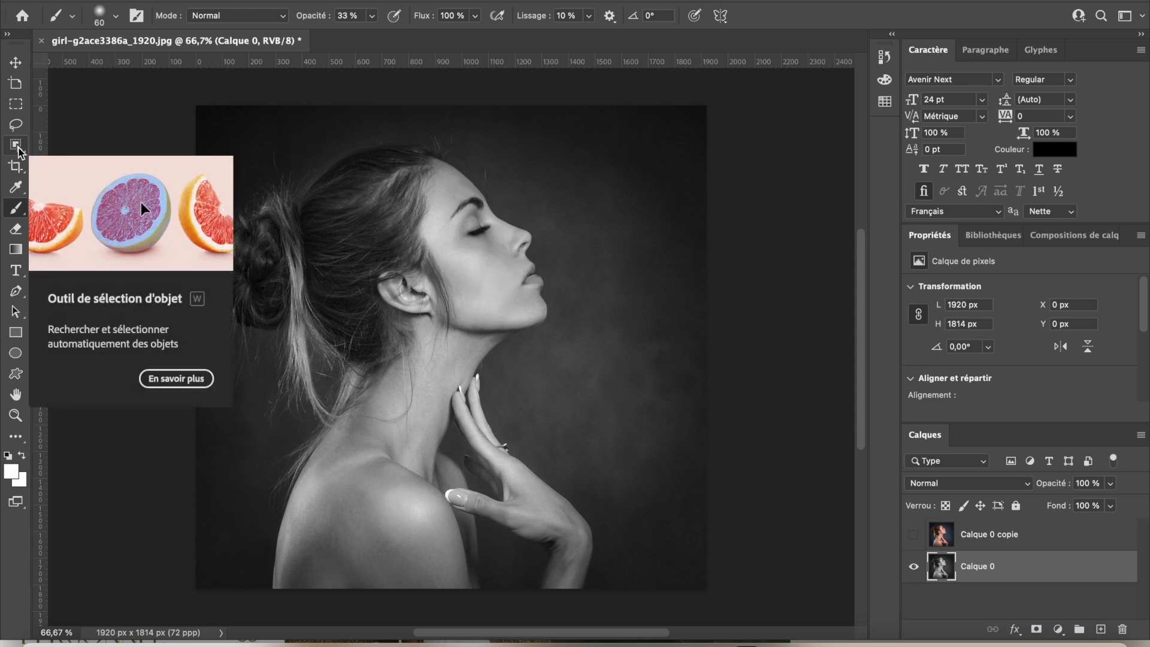
# - Select the woman on Calque 0 with the Object Selection tool, framing her in a rectangle of about 1734 × 1723 px, and inspect the outline
pyautogui.click(18, 151)
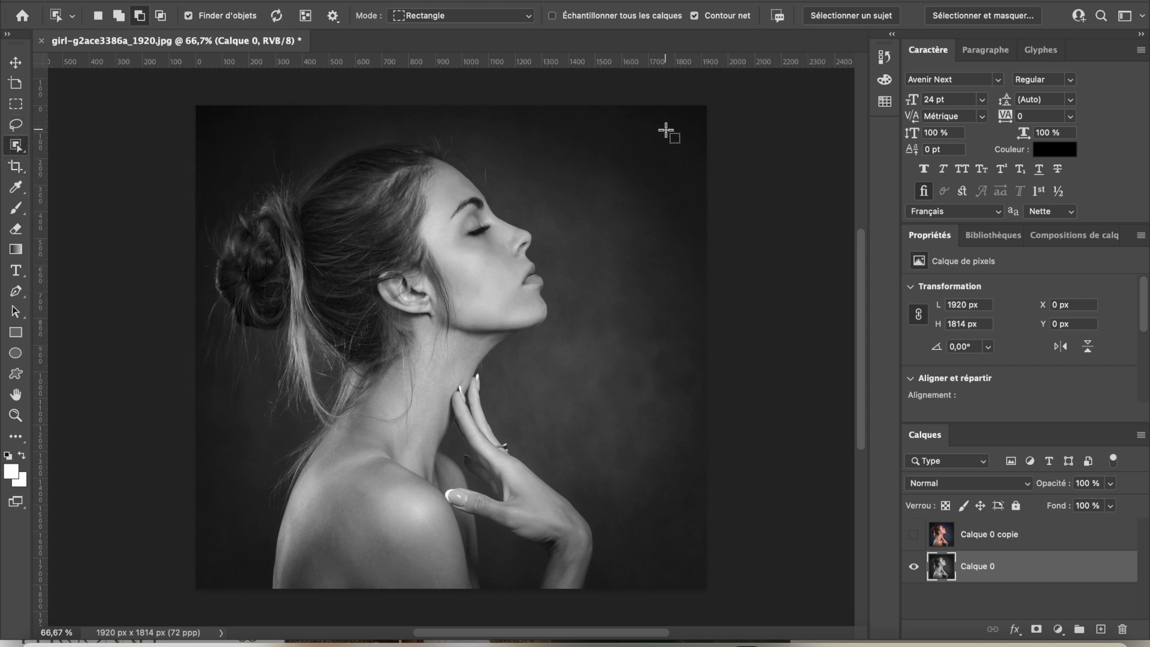
pyautogui.moveTo(666, 128); pyautogui.dragTo(204, 590)
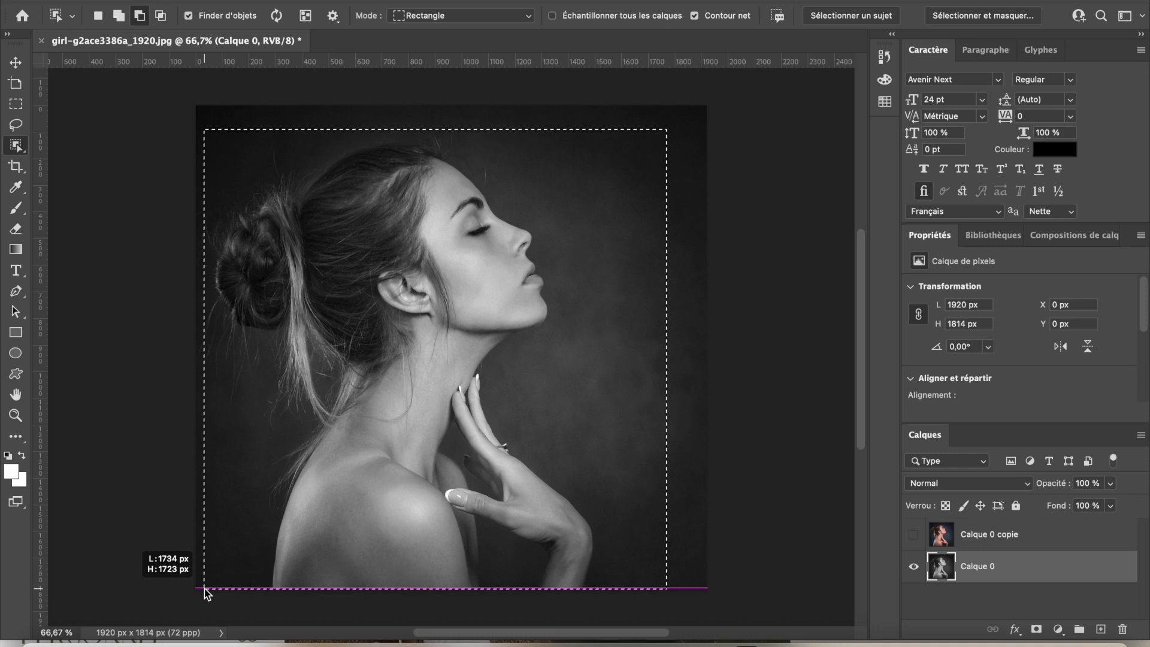
pyautogui.moveTo(205, 590); pyautogui.dragTo(204, 590)
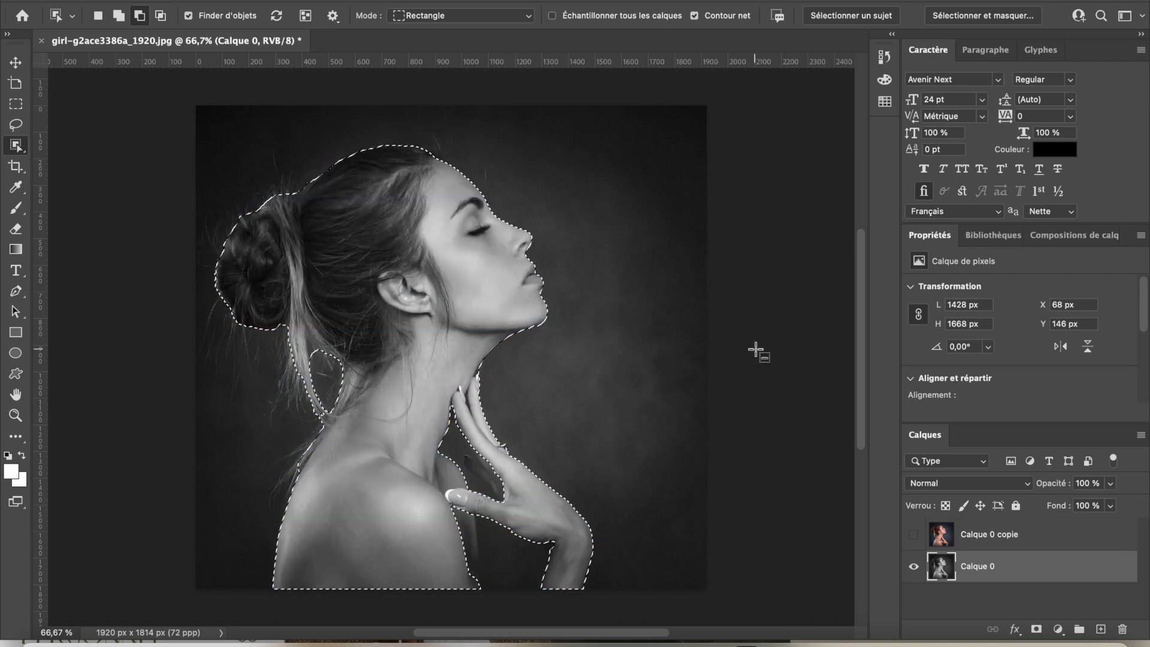
pyautogui.hscroll(3, 756, 352)
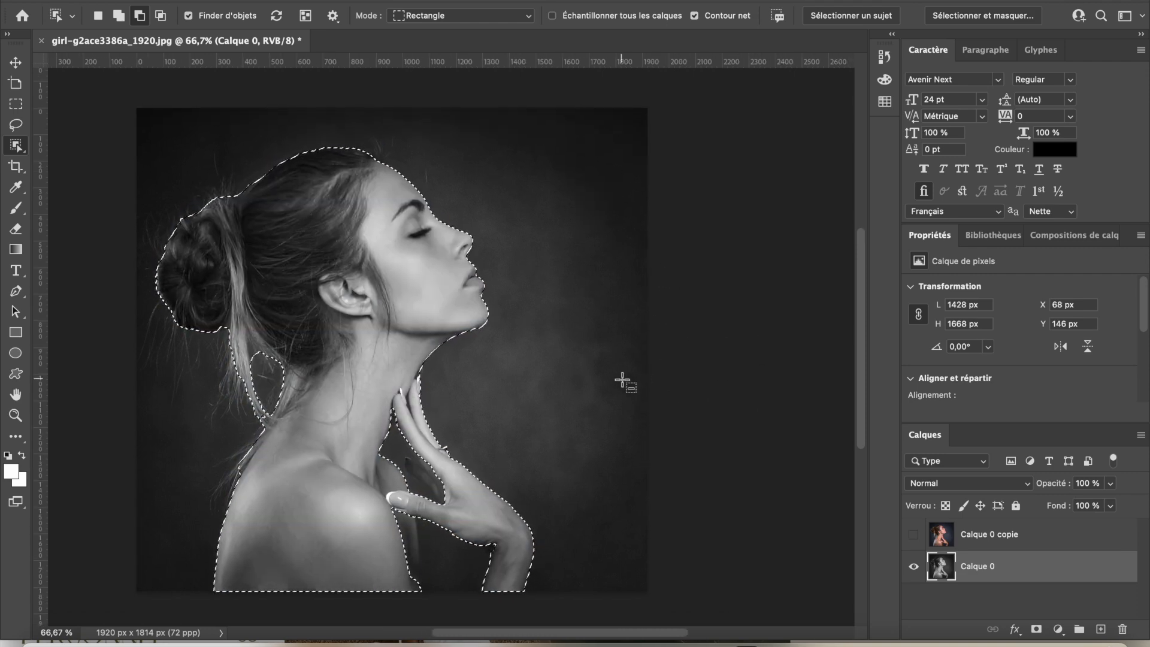
pyautogui.scroll(5, 623, 382)
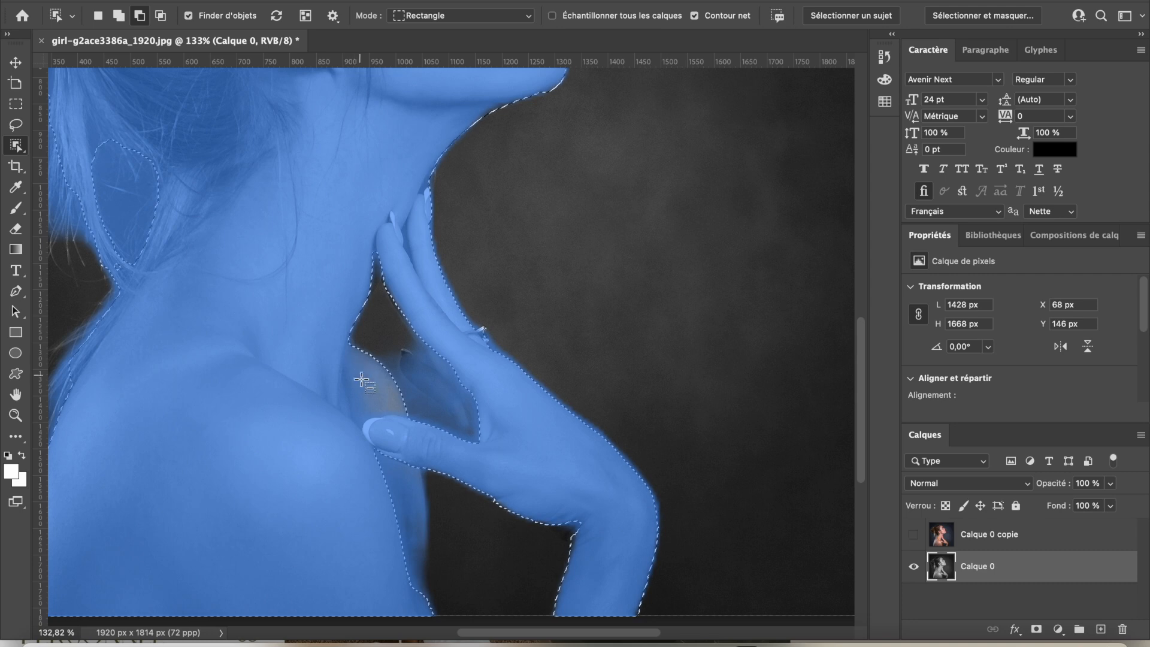
pyautogui.scroll(-5, 362, 379)
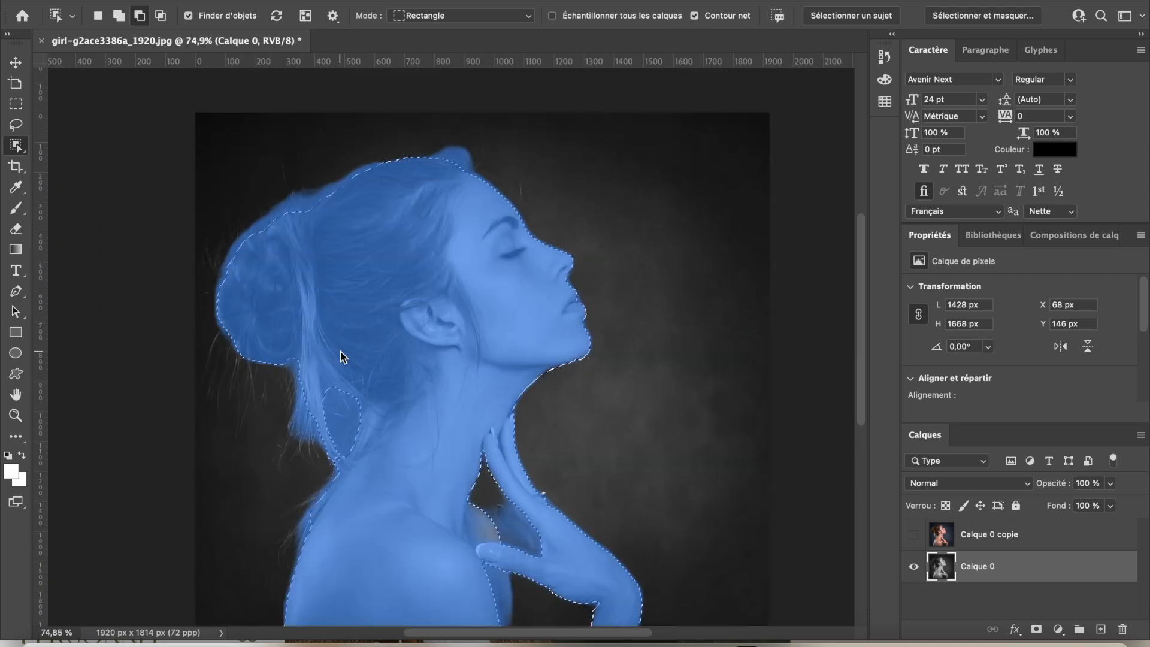
pyautogui.scroll(-2, 340, 355)
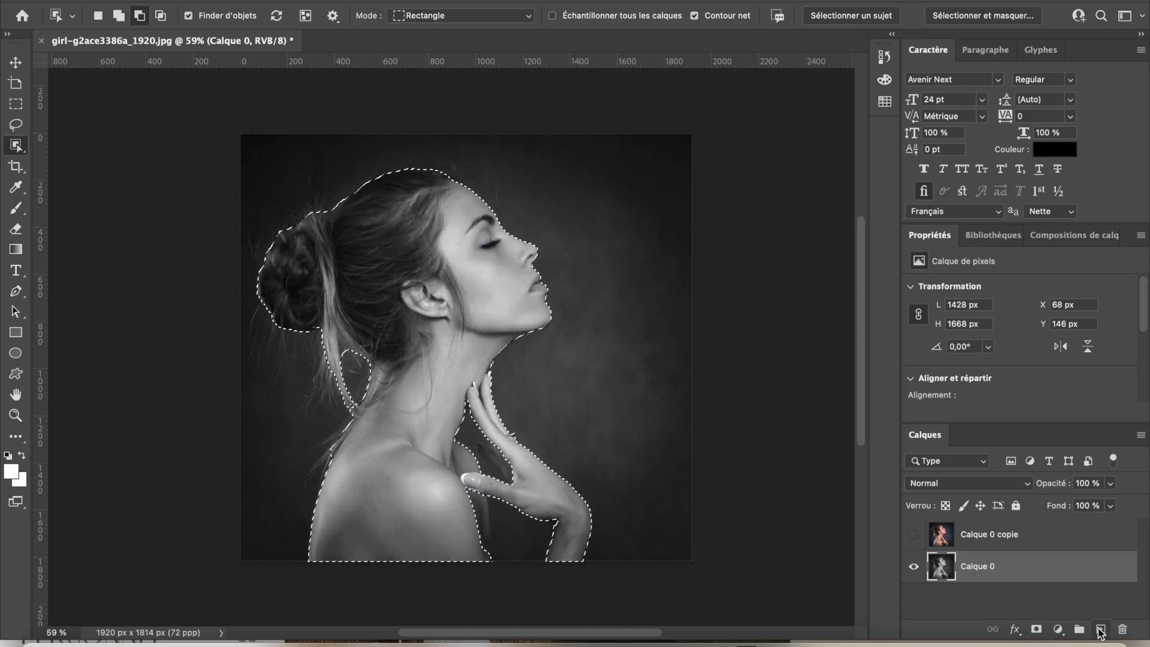
# - Create a new layer named Femme above Calque 0 and place a copy of the selected woman on it
pyautogui.click(1099, 629)
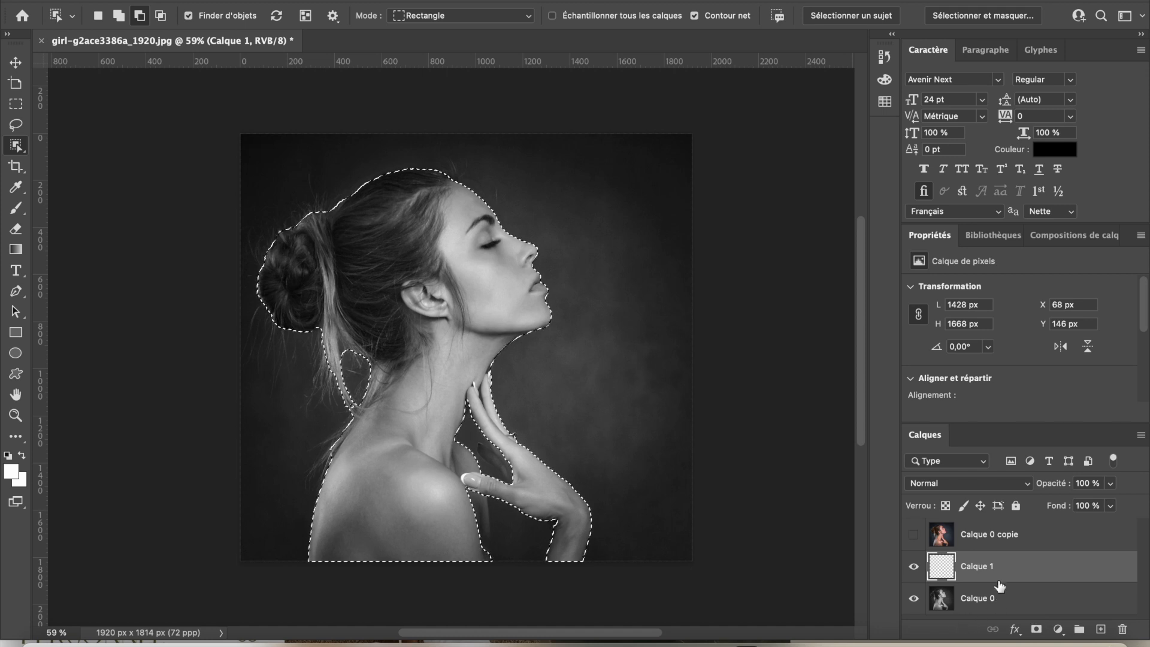
pyautogui.doubleClick(977, 566)
pyautogui.write('F')
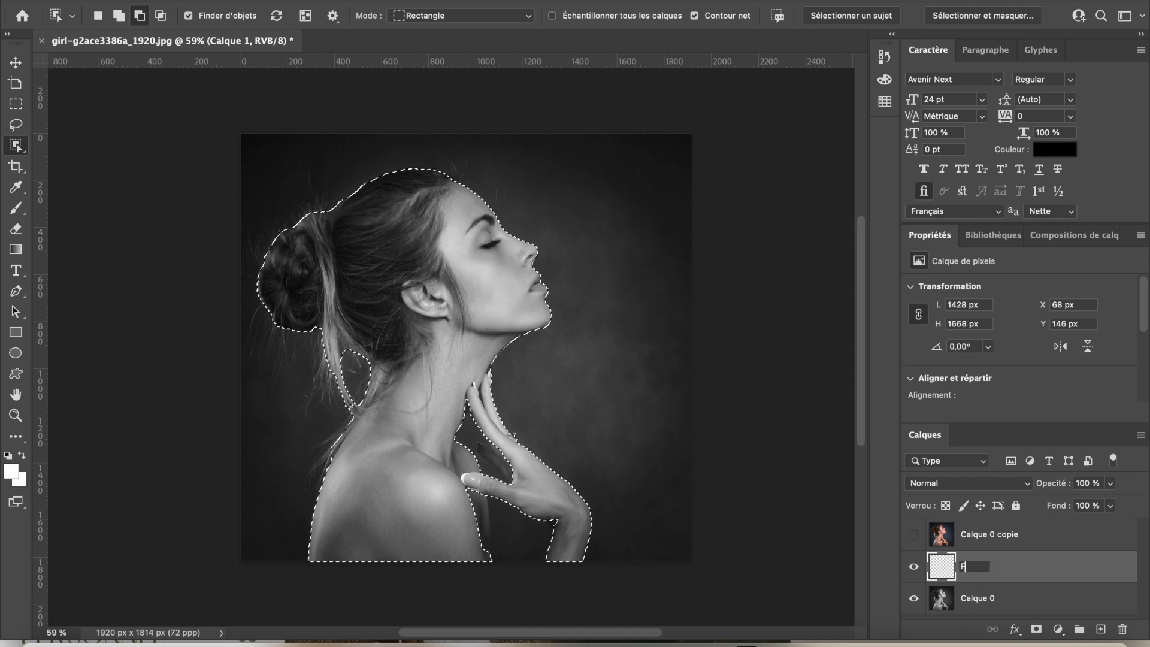
pyautogui.write('emme')
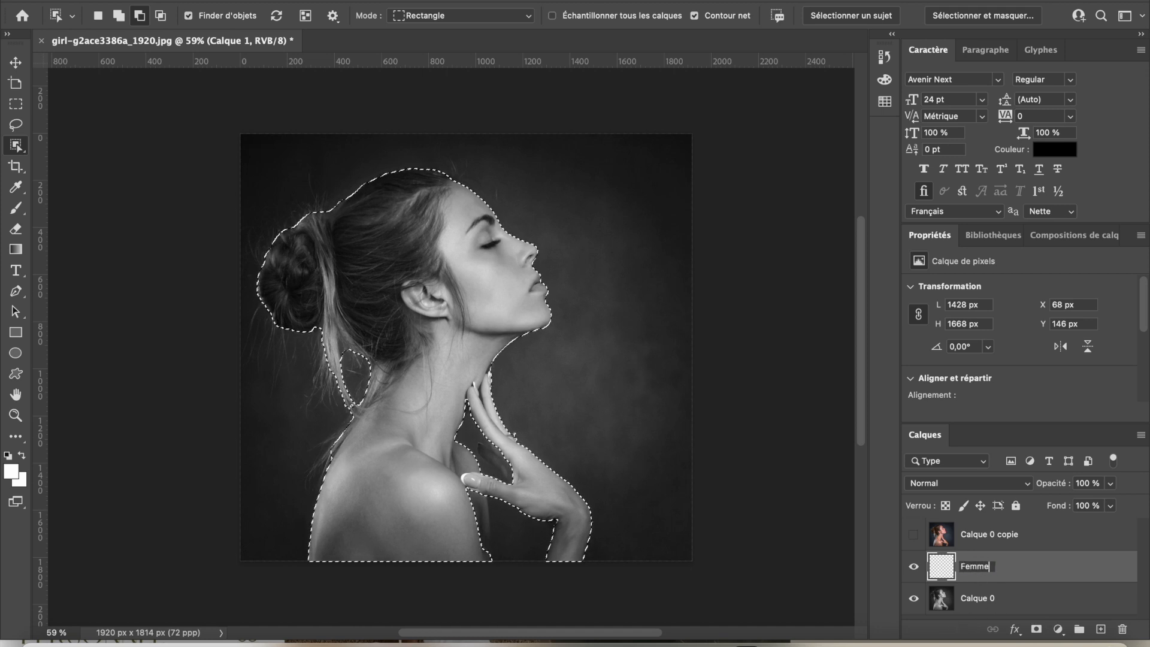
pyautogui.press('Return')
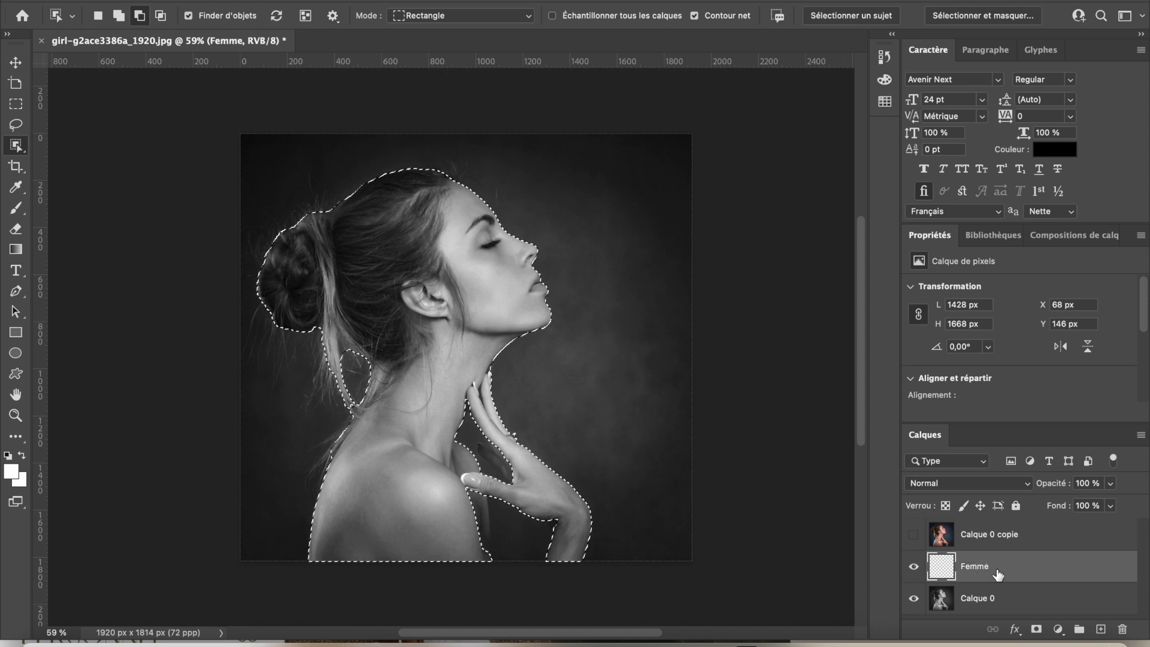
pyautogui.hotkey('ctrl', 'd')
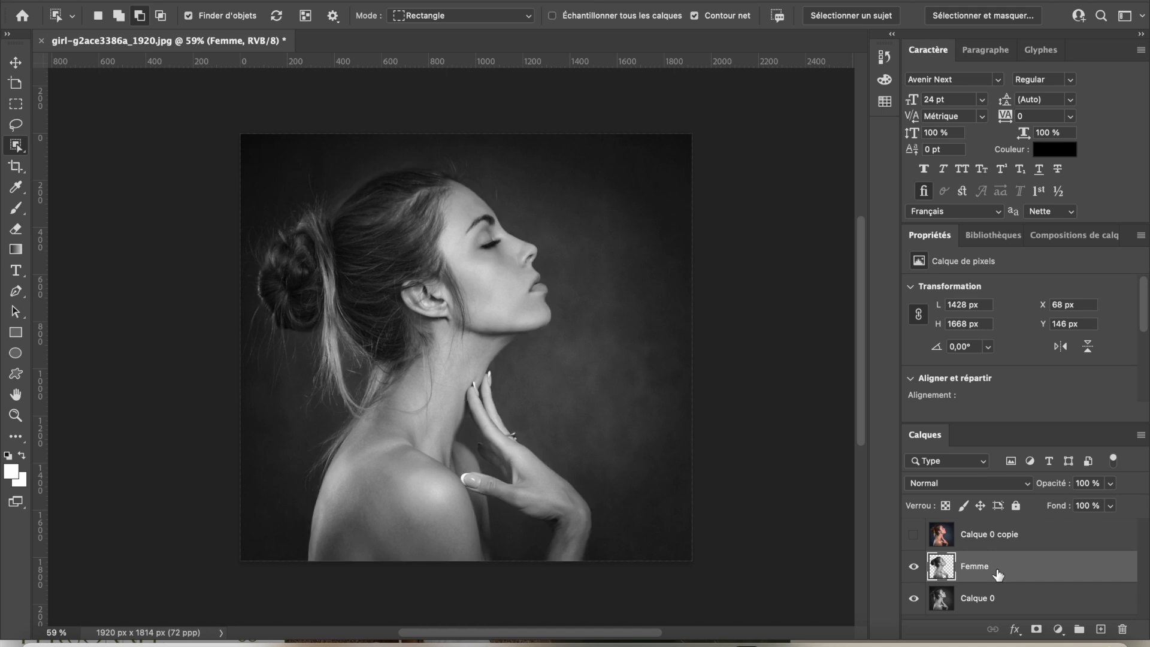
# - Check the cutout against the other layers, leaving Calque 0 and the colour copy hidden and only Femme shown
pyautogui.click(913, 599)
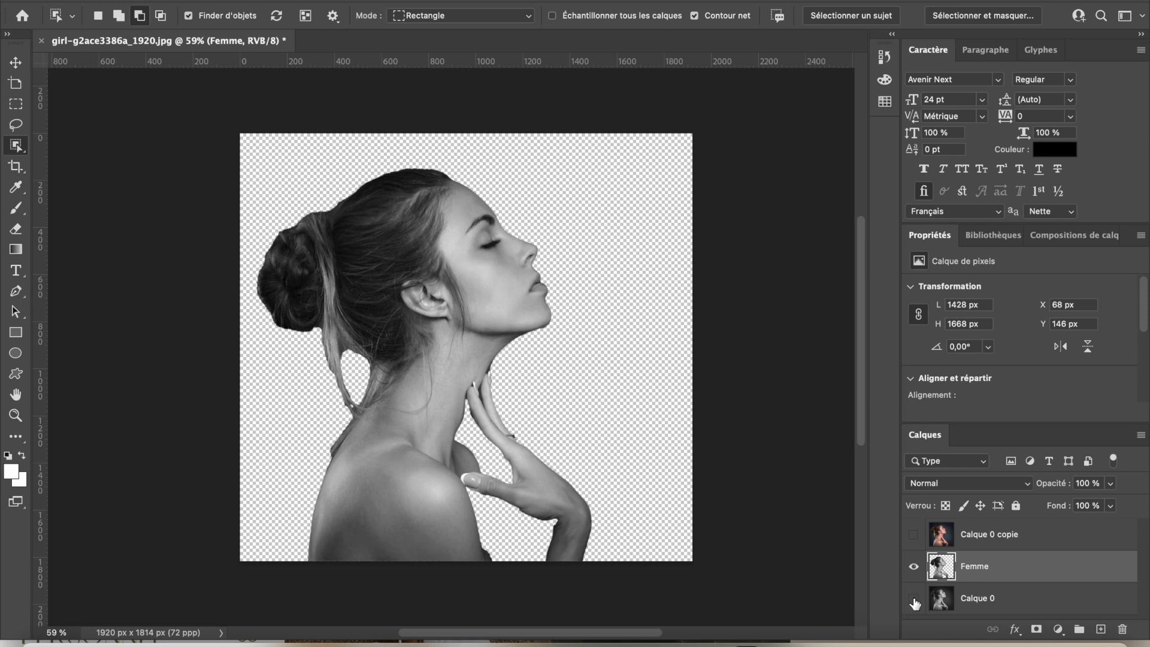
pyautogui.click(913, 597)
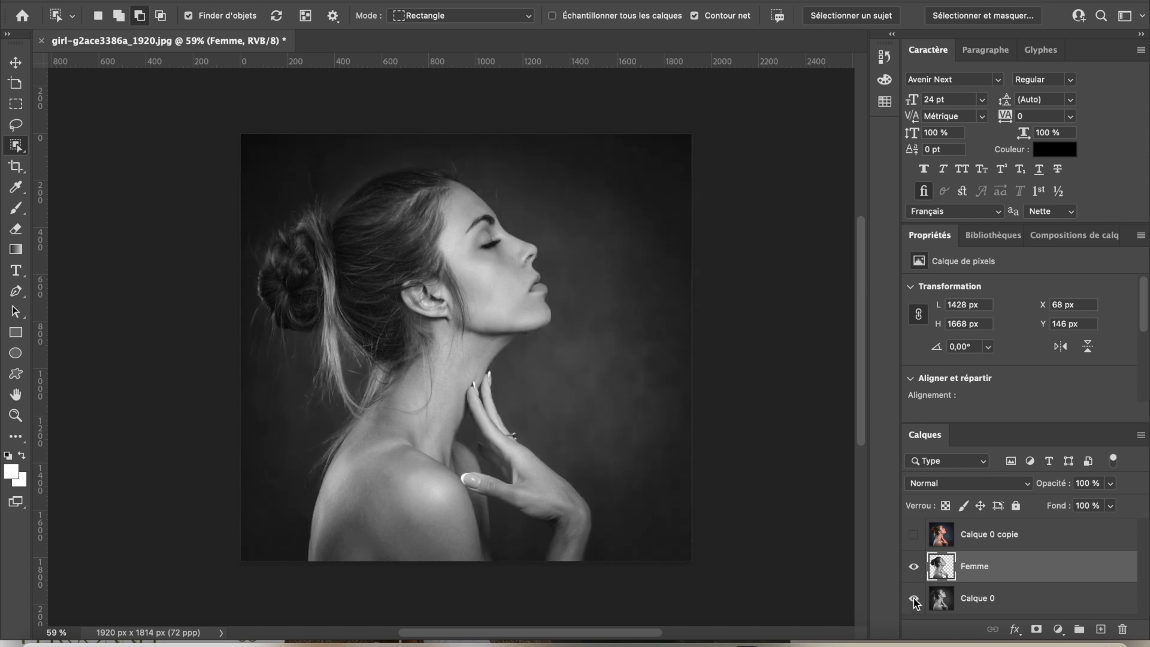
pyautogui.click(913, 534)
pyautogui.click(913, 535)
pyautogui.click(914, 597)
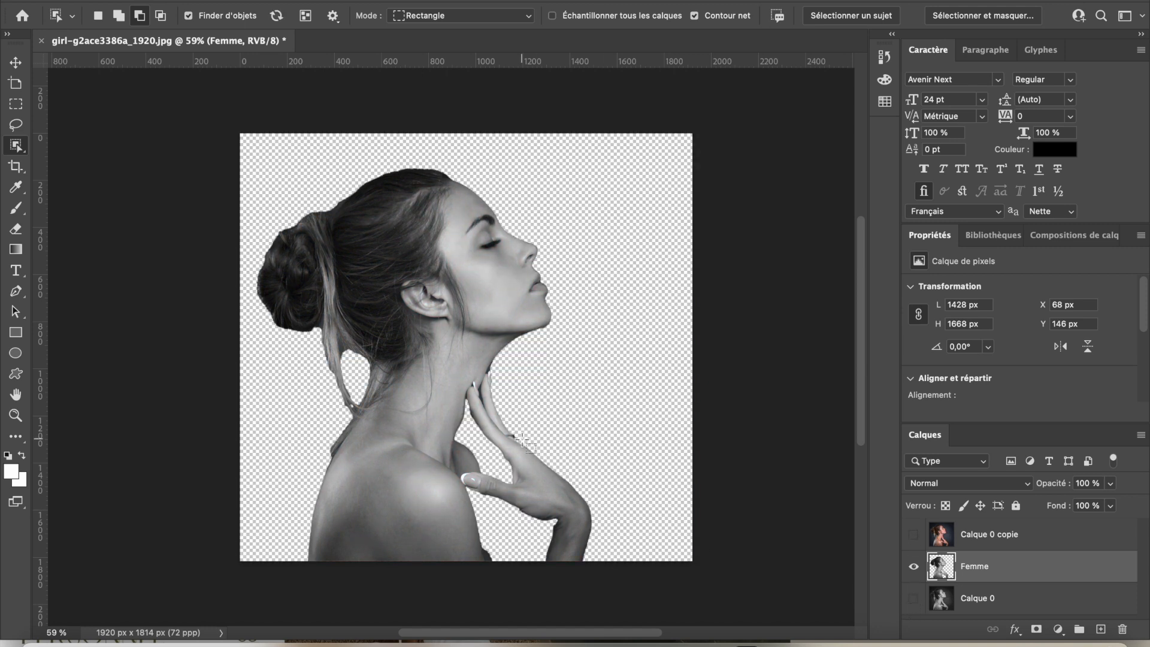
# - Open the city street photo pedestrians-g87f929cf5_1920.jpg from the Téléchargements folder
pyautogui.click(123, 0)
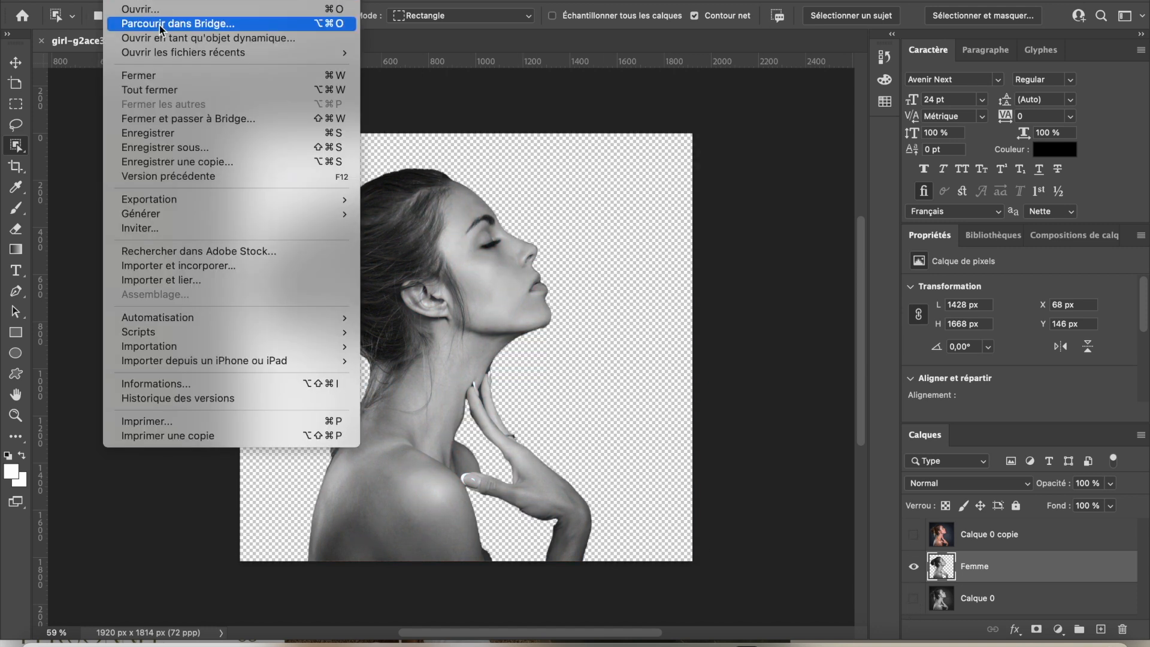
pyautogui.click(161, 10)
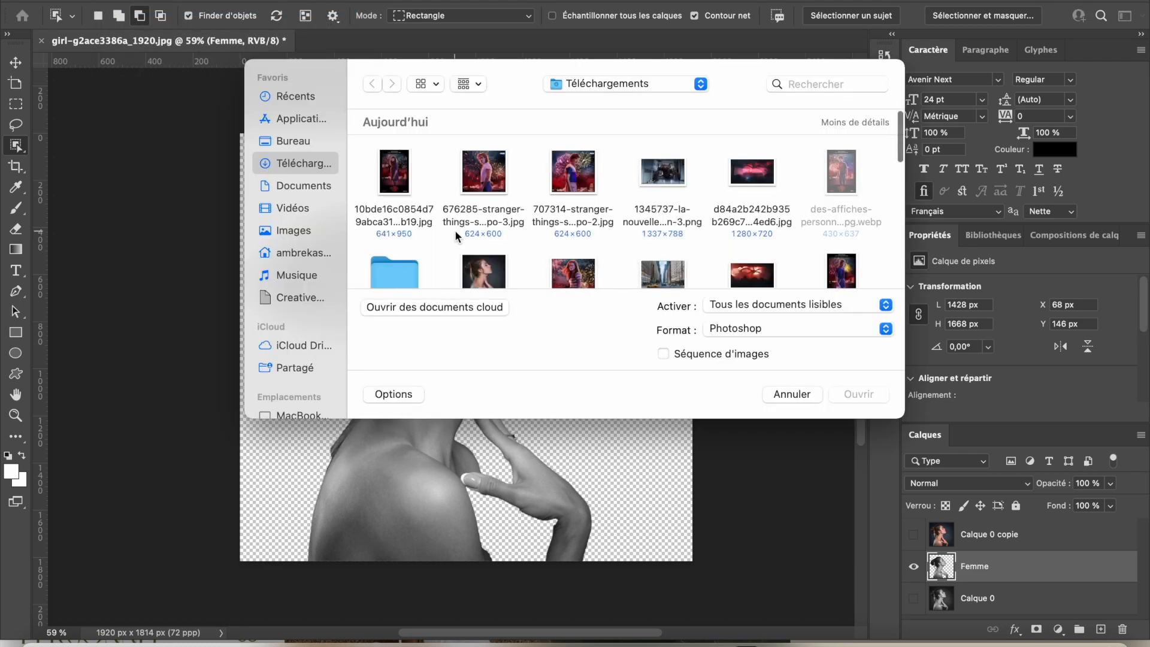
pyautogui.scroll(-2, 599, 210)
pyautogui.click(659, 221)
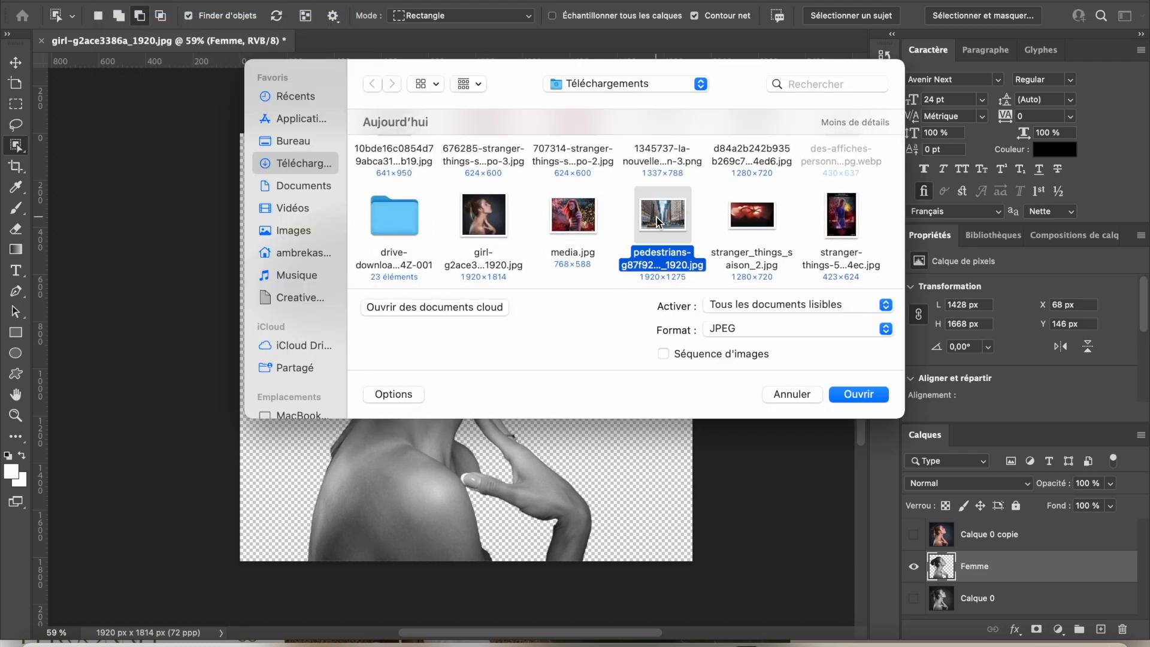
pyautogui.doubleClick(657, 222)
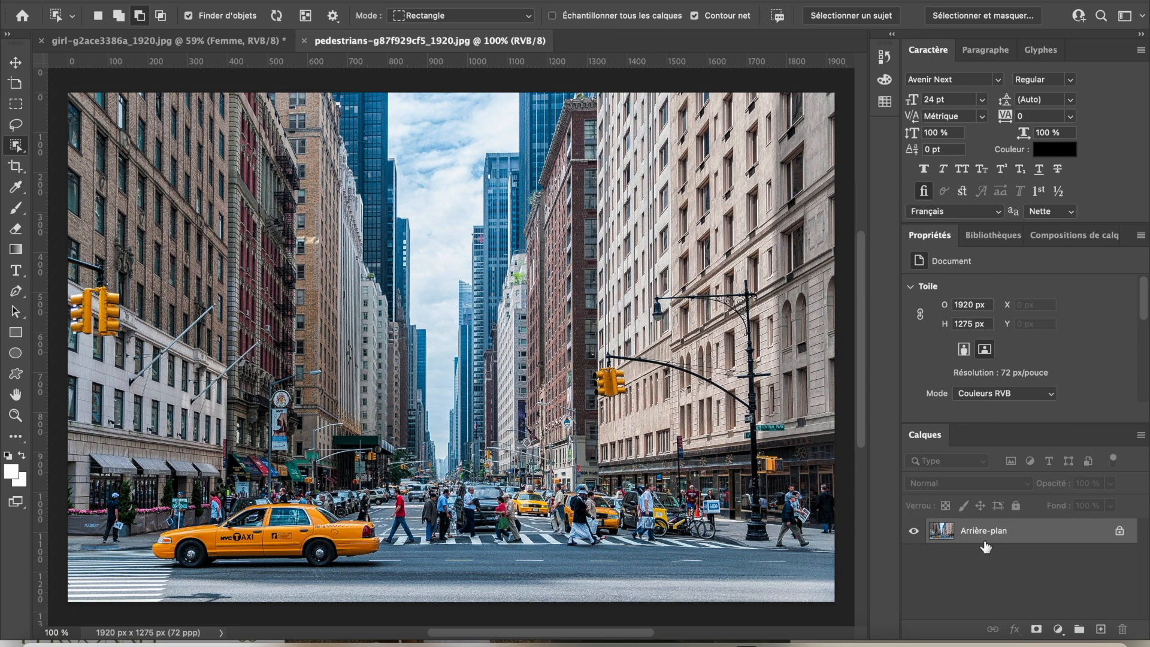
# - Unlock the street photo's background layer and duplicate it as Calque 0 copie in the same document
pyautogui.click(1119, 533)
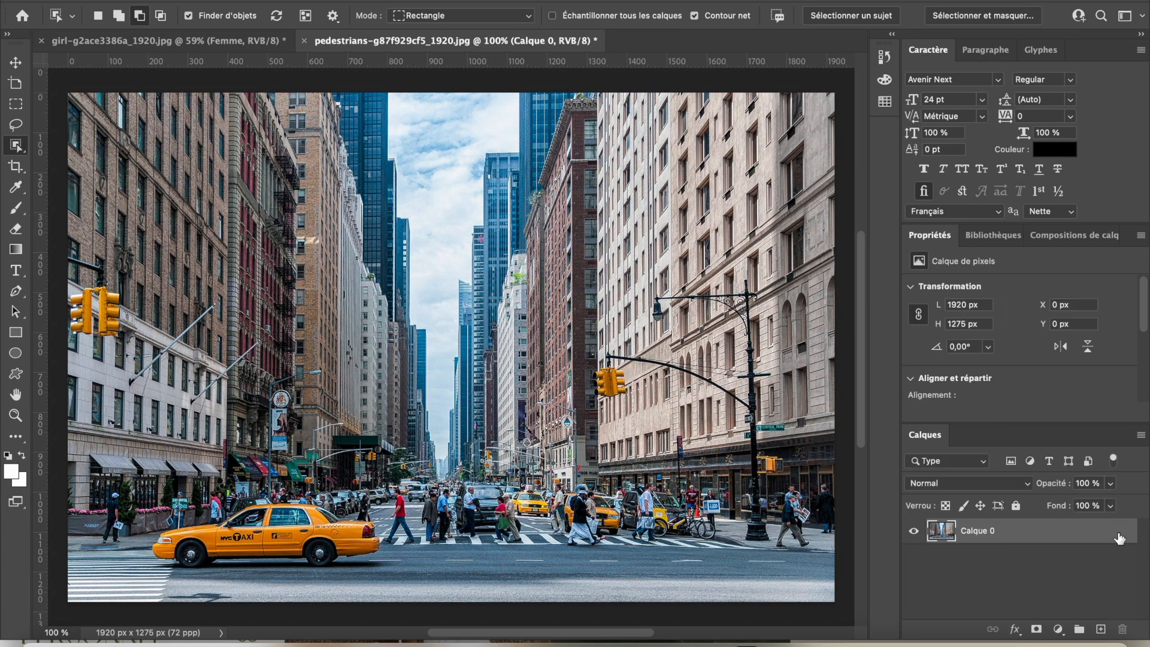
pyautogui.rightClick(1076, 526)
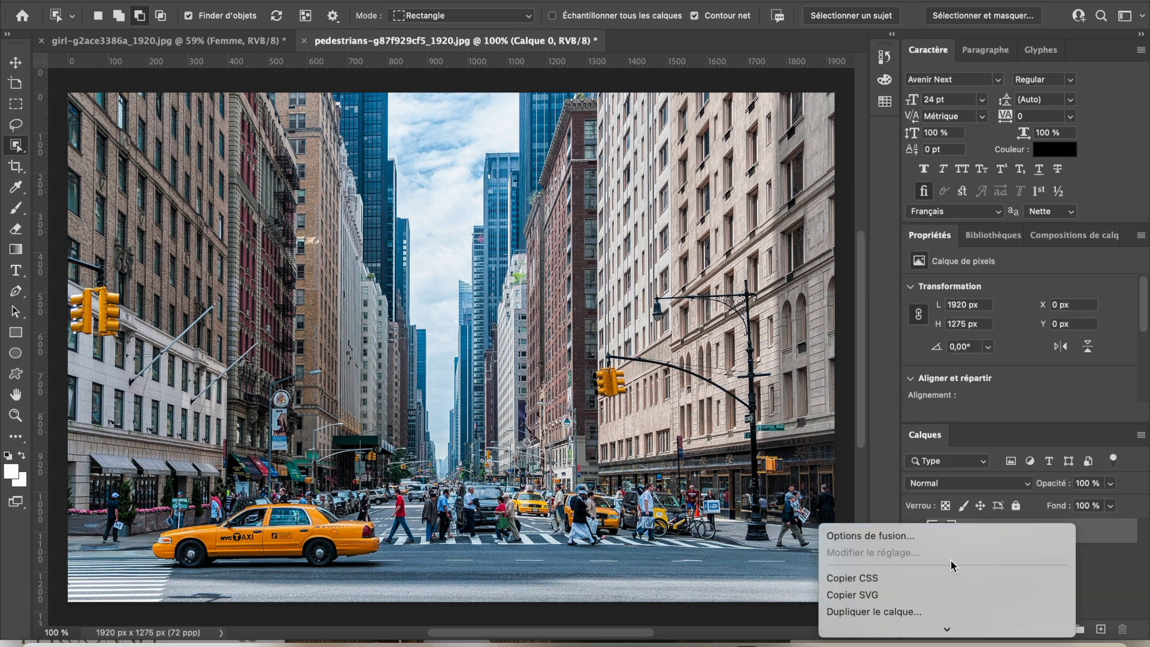
pyautogui.click(904, 611)
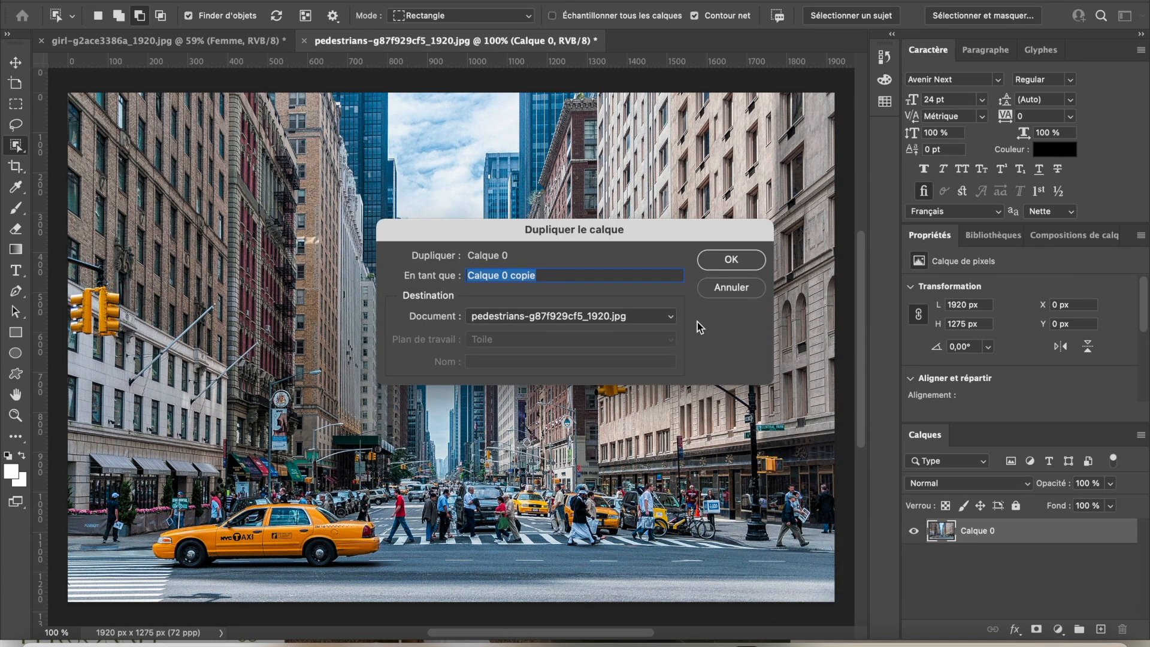
pyautogui.click(718, 260)
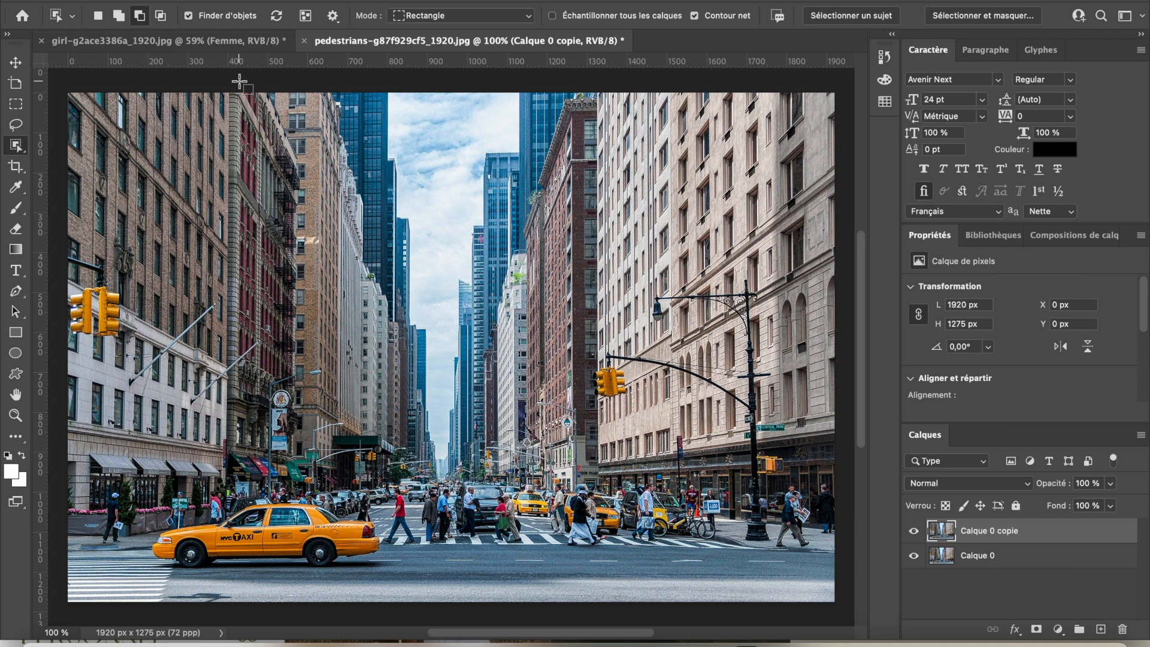
# - Convert Calque 0 copie to black and white with the default (Par défaut) preset of the Noir et blanc adjustment
pyautogui.click(219, 1)
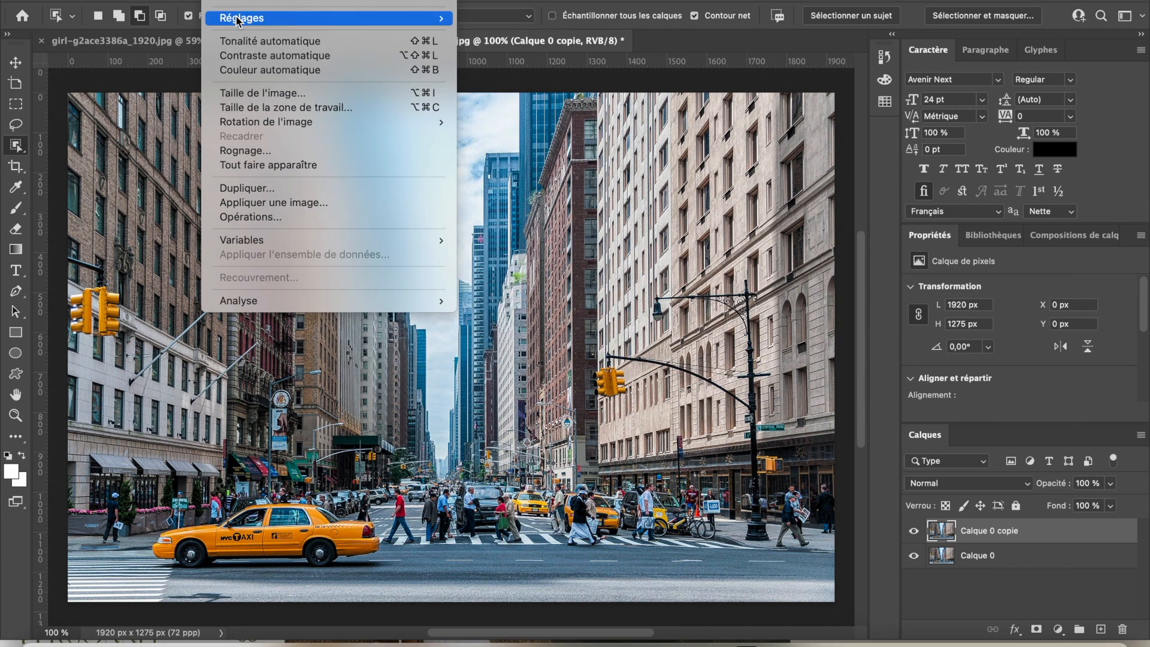
pyautogui.moveTo(239, 21)
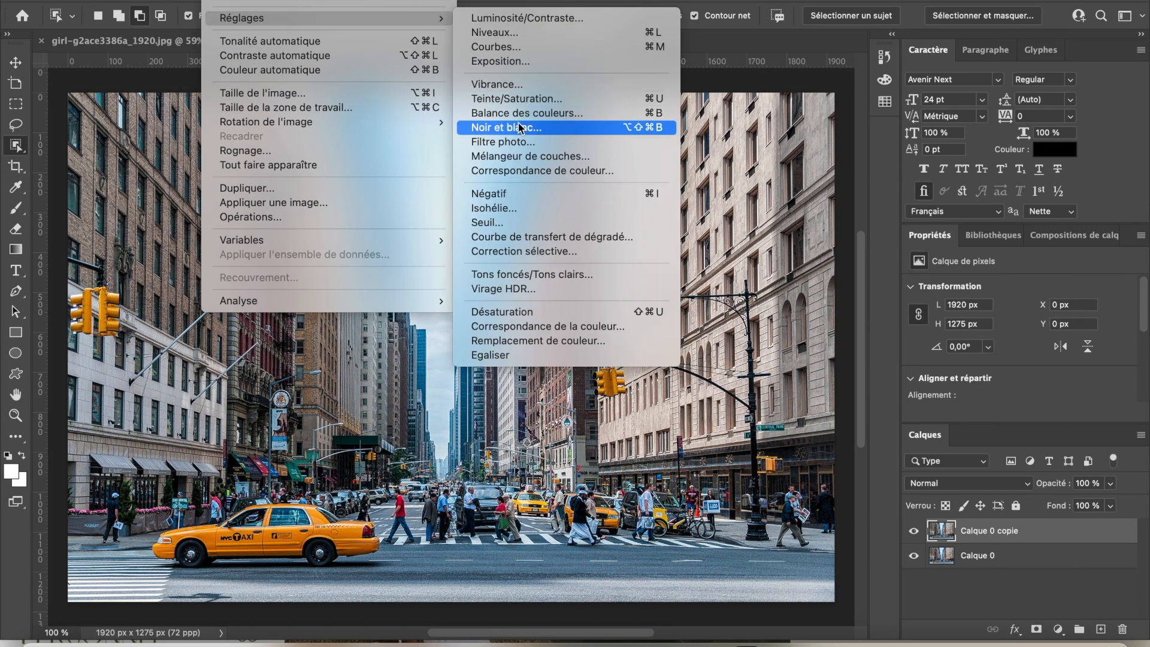
pyautogui.click(520, 127)
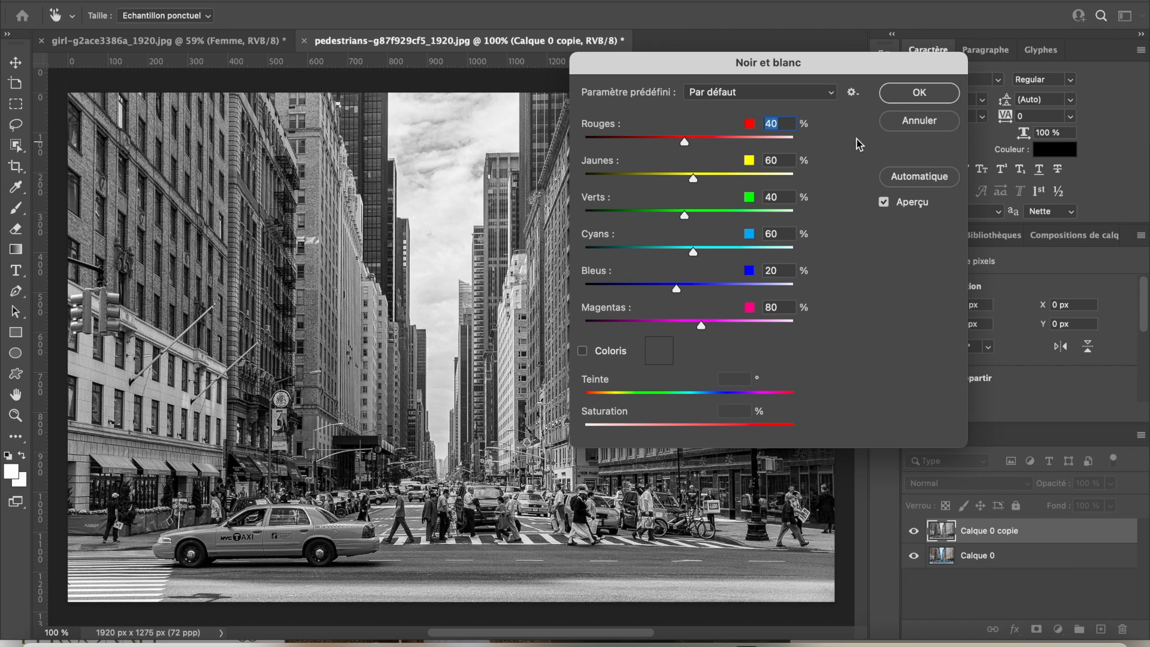
pyautogui.click(915, 94)
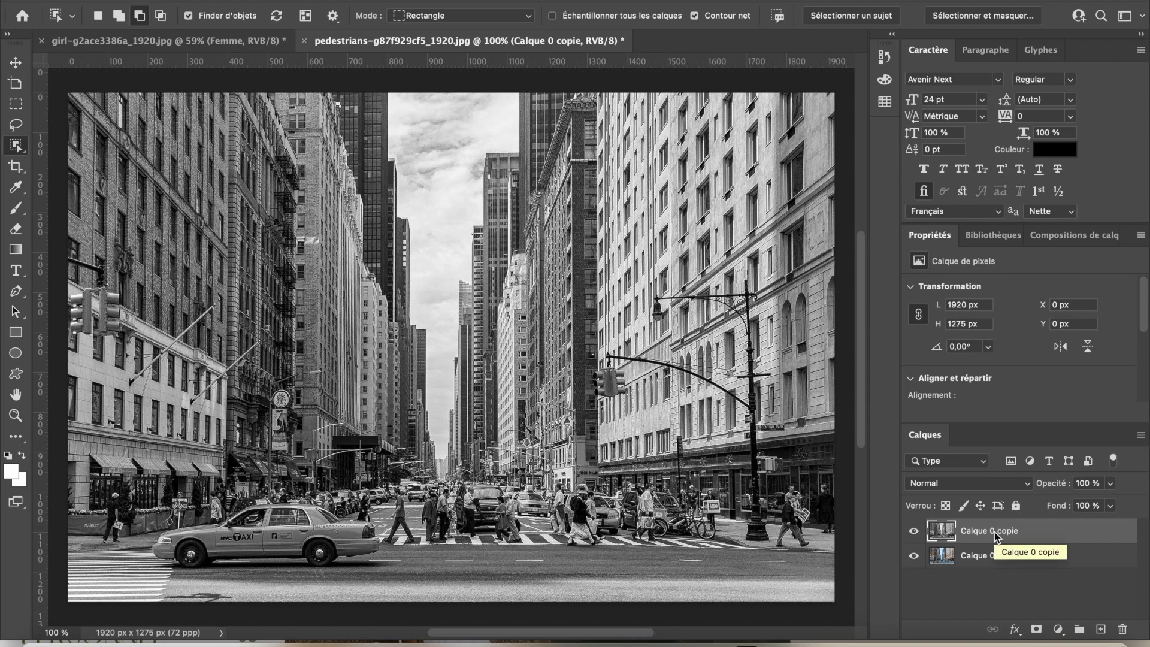
# - Copy the black-and-white street layer into girl-g2ace3386a_1920.jpg above Femme and rename it Paysage
pyautogui.moveTo(994, 532); pyautogui.dragTo(495, 301)
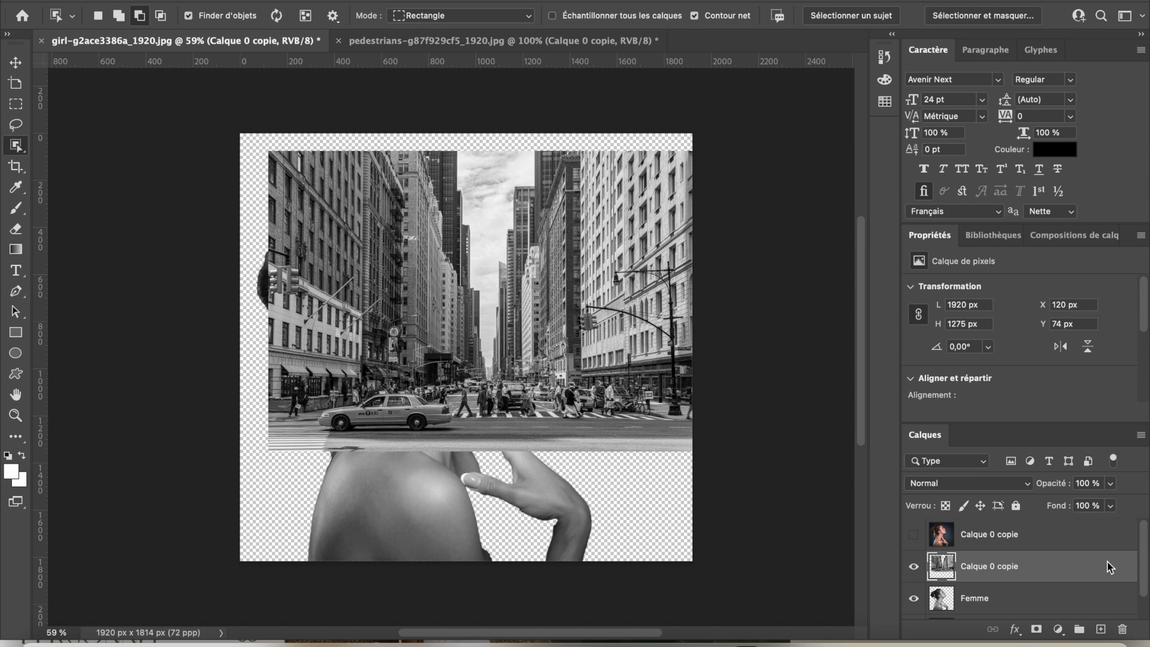
pyautogui.scroll(-1, 1108, 568)
pyautogui.scroll(1, 1082, 560)
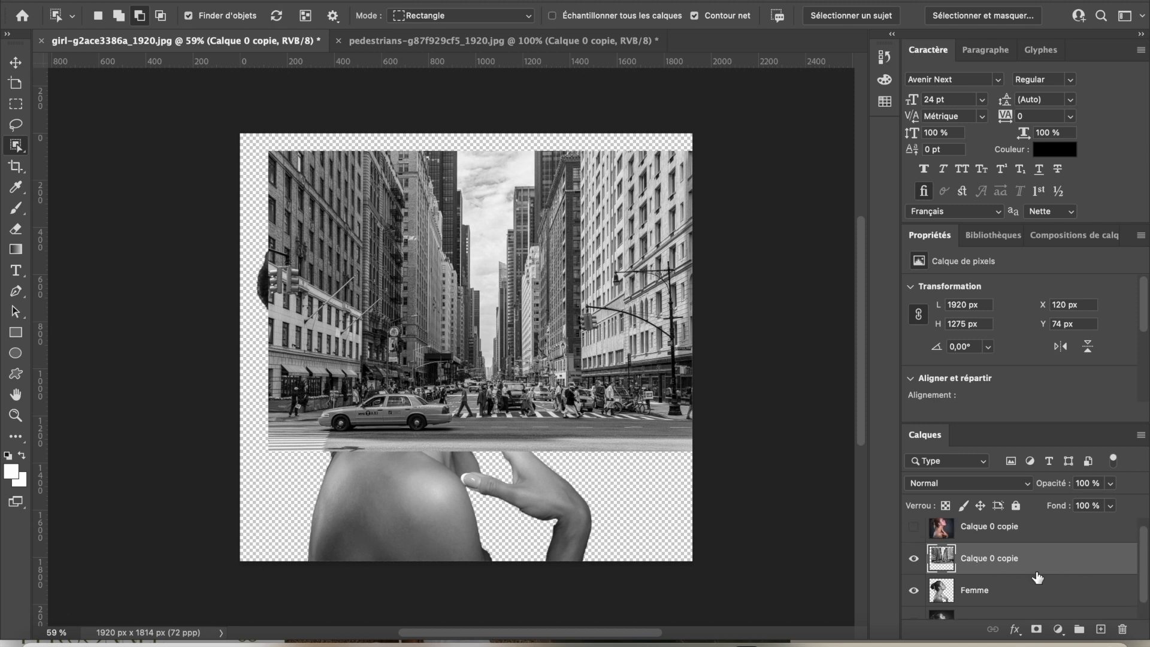
pyautogui.doubleClick(1000, 558)
pyautogui.write('Paysage')
pyautogui.click(894, 576)
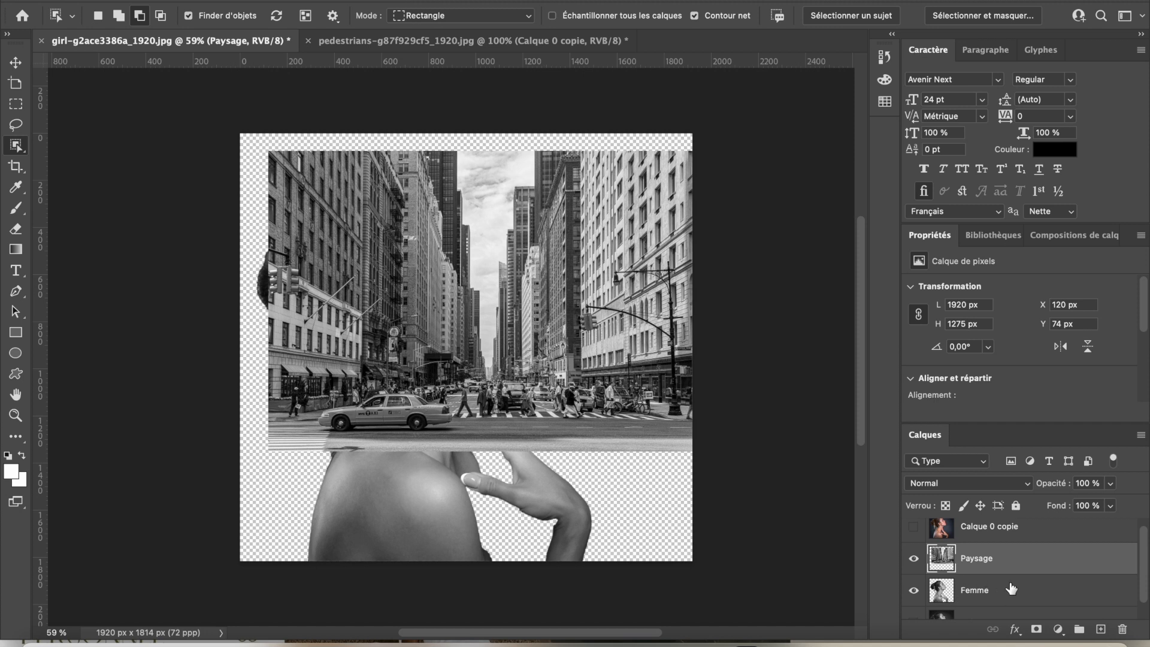
# - Clip Paysage to the Femme layer and shift it horizontally to about X -83 px inside the silhouette
pyautogui.click(1043, 567)
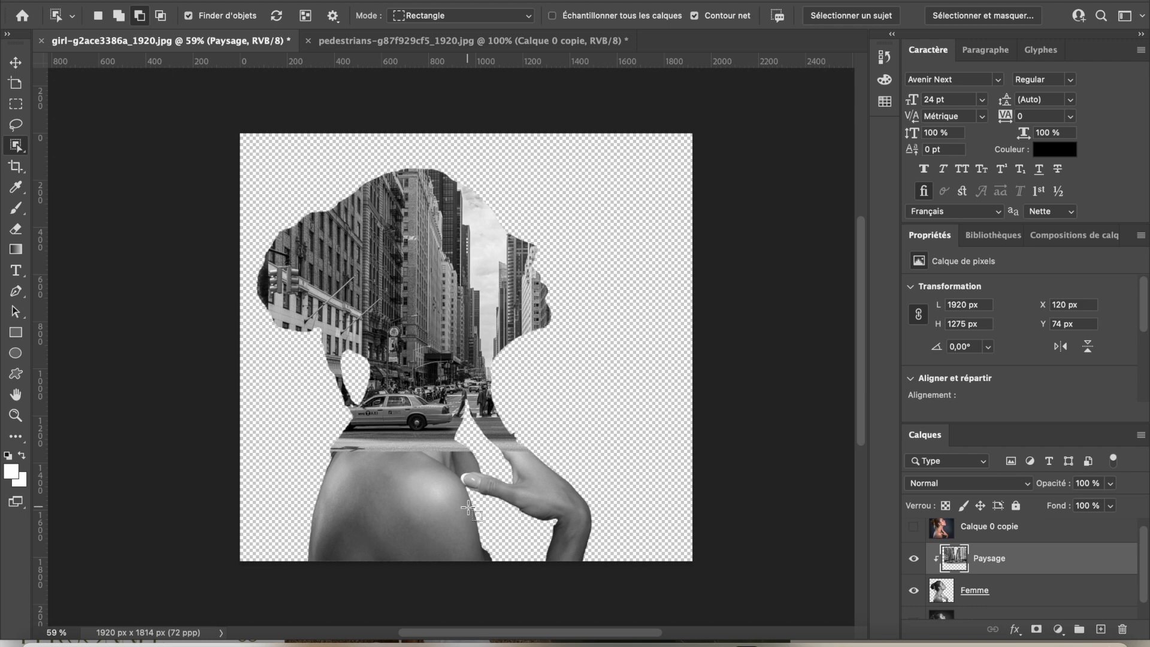
pyautogui.hotkey('ctrl', 't')
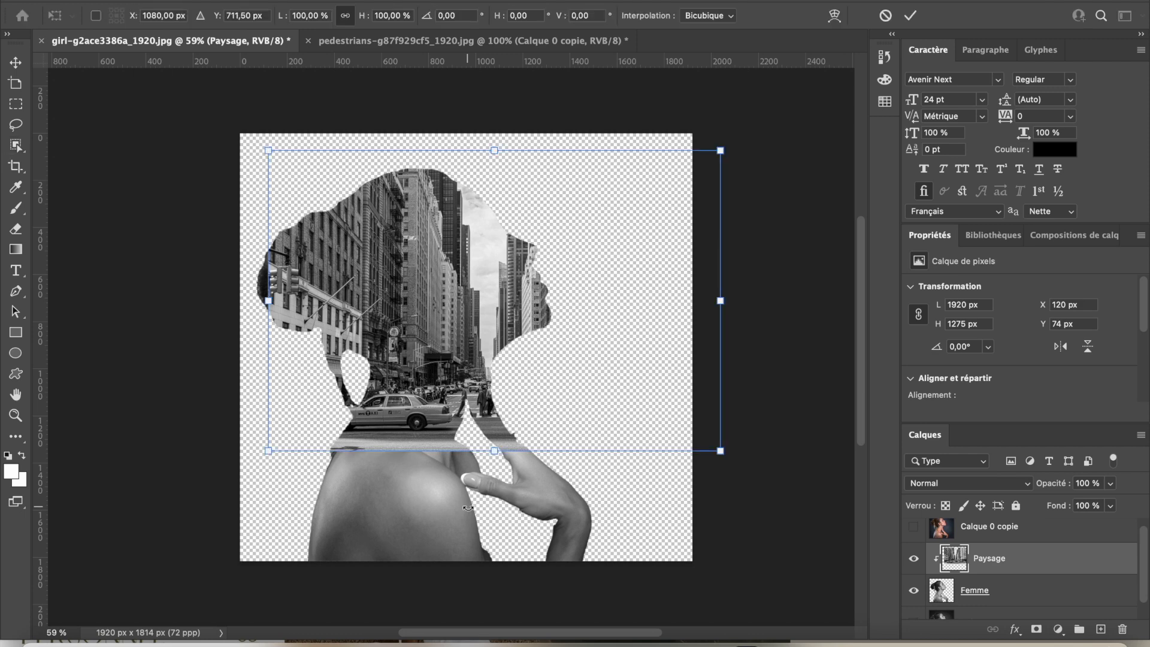
pyautogui.click(15, 62)
pyautogui.moveTo(421, 268); pyautogui.dragTo(374, 263)
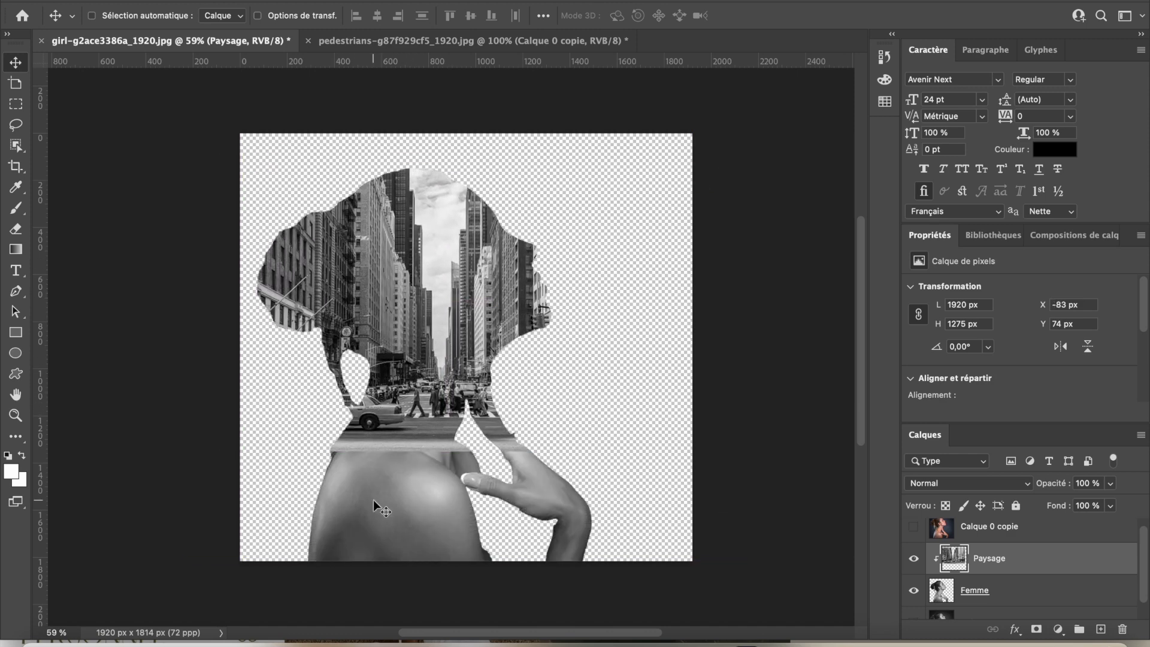
# - Scale Paysage proportionally to about 146.63 % and place it at about X -143 px, Y 45 px to fill the woman's silhouette
pyautogui.hotkey('ctrl', 't')
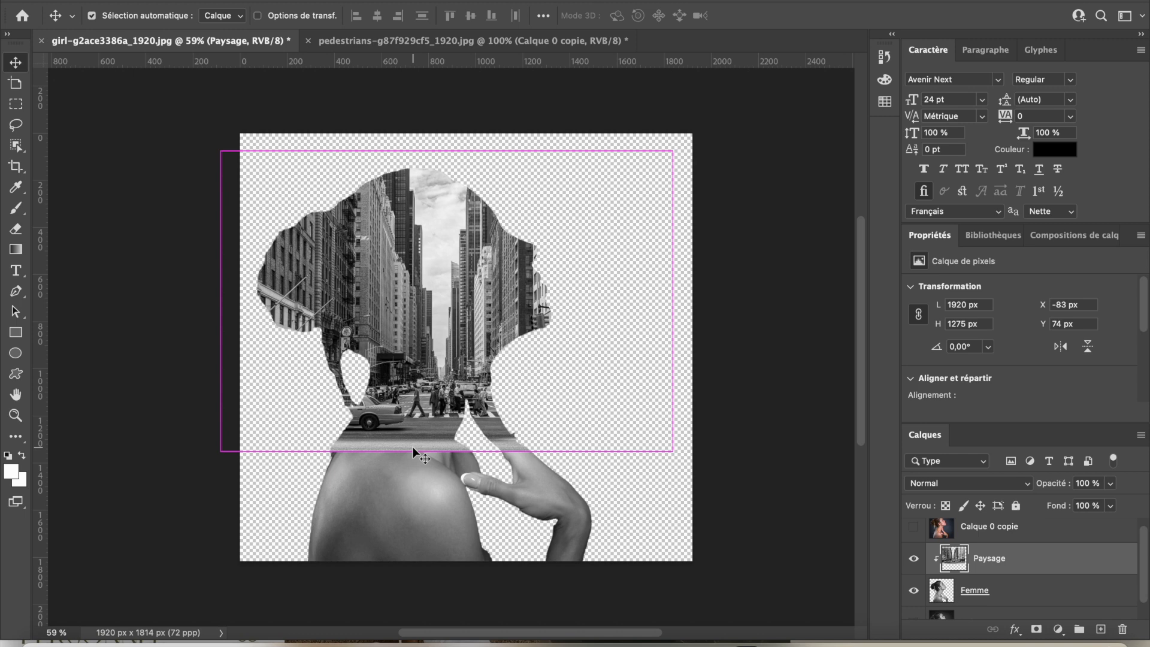
pyautogui.moveTo(673, 151); pyautogui.dragTo(755, 95)
pyautogui.moveTo(473, 298); pyautogui.dragTo(431, 437)
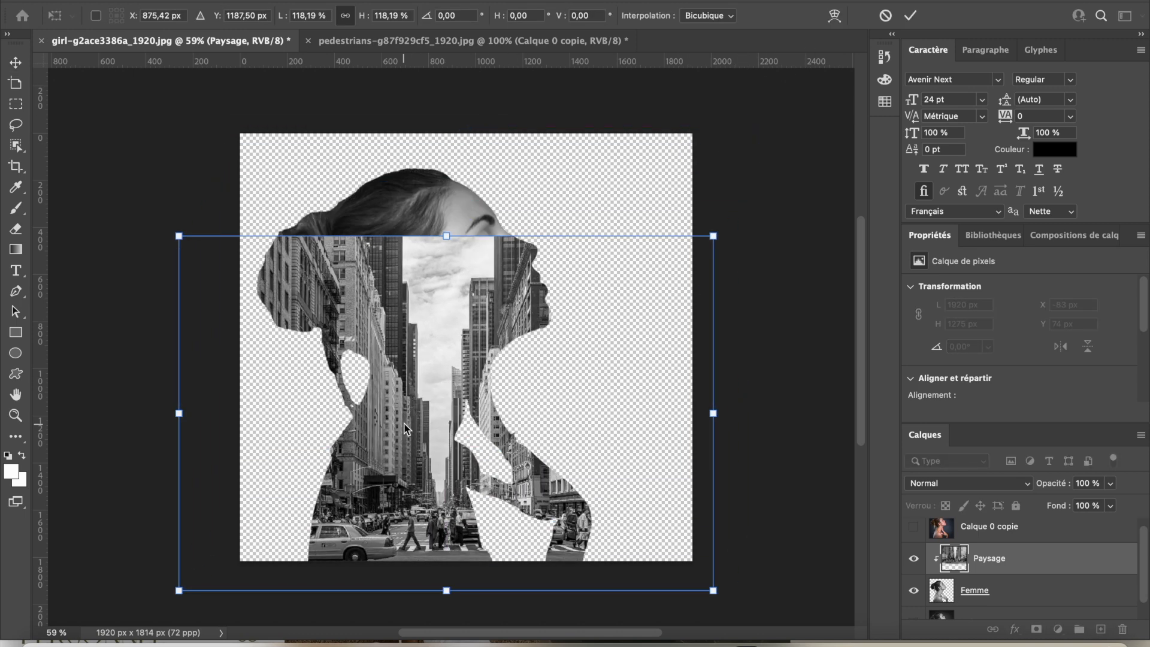
pyautogui.moveTo(714, 236); pyautogui.dragTo(833, 146)
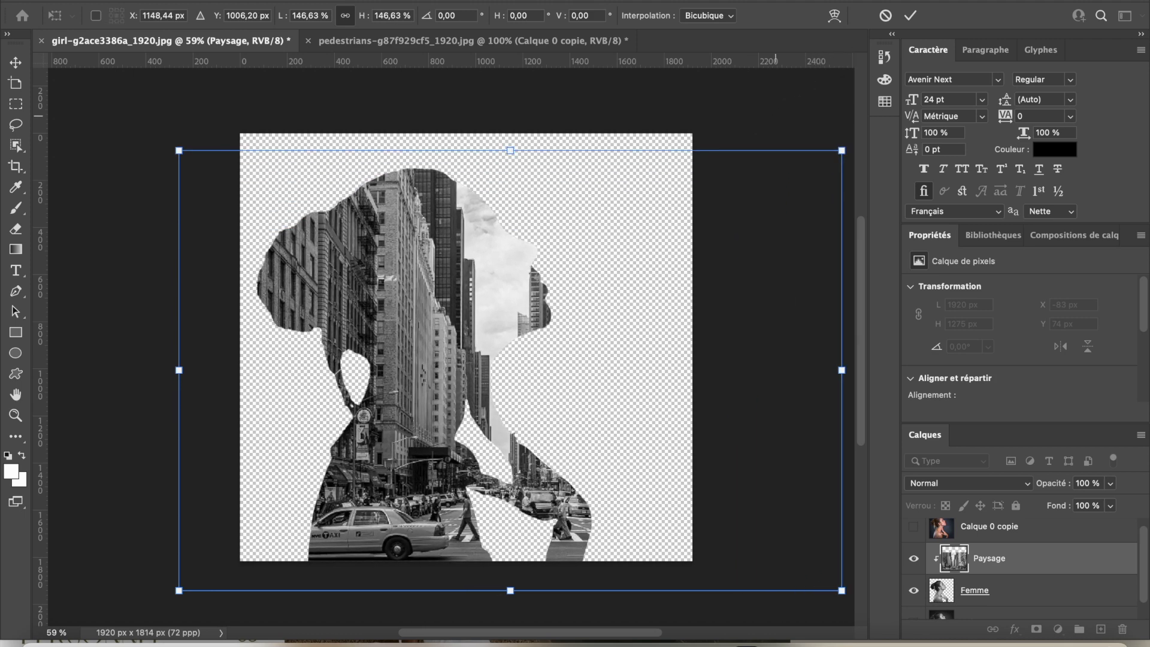
pyautogui.moveTo(433, 277)
pyautogui.mouseDown()
pyautogui.moveTo(409, 275)
pyautogui.moveTo(438, 267)
pyautogui.mouseUp()
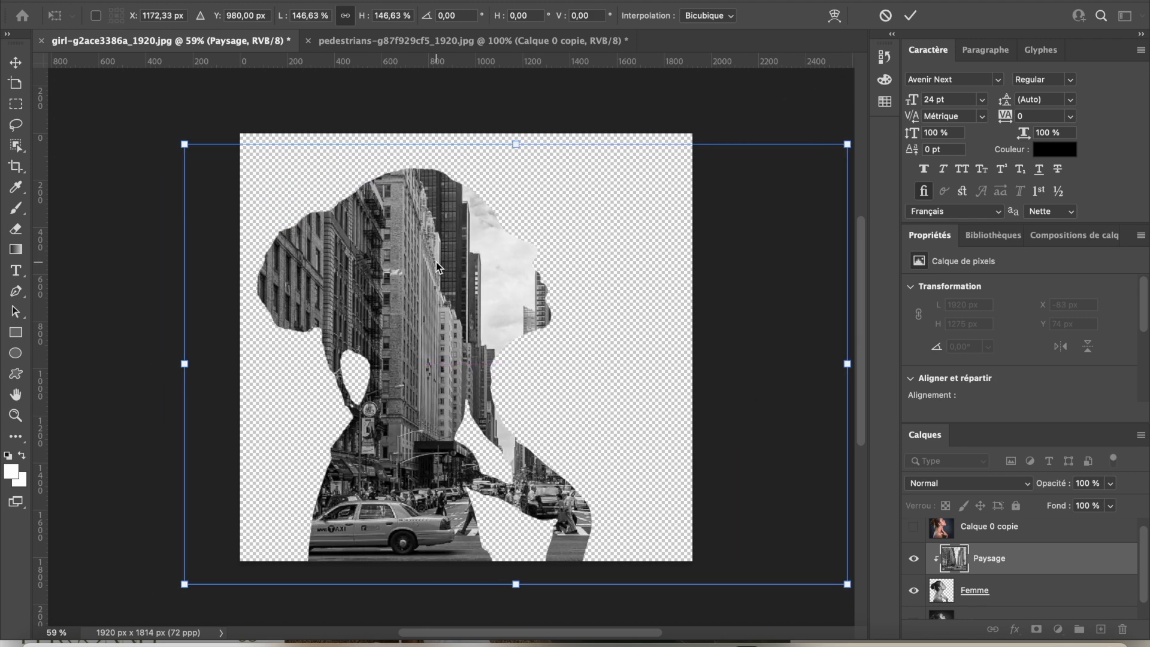
pyautogui.moveTo(392, 293); pyautogui.dragTo(452, 271)
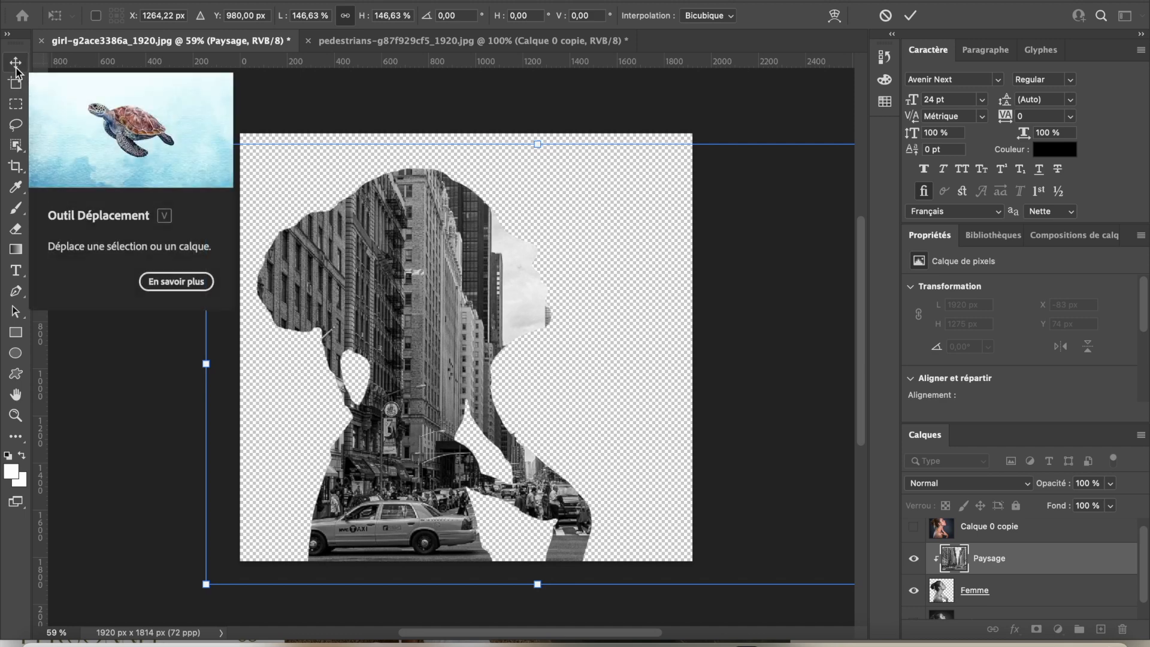
pyautogui.press('Return')
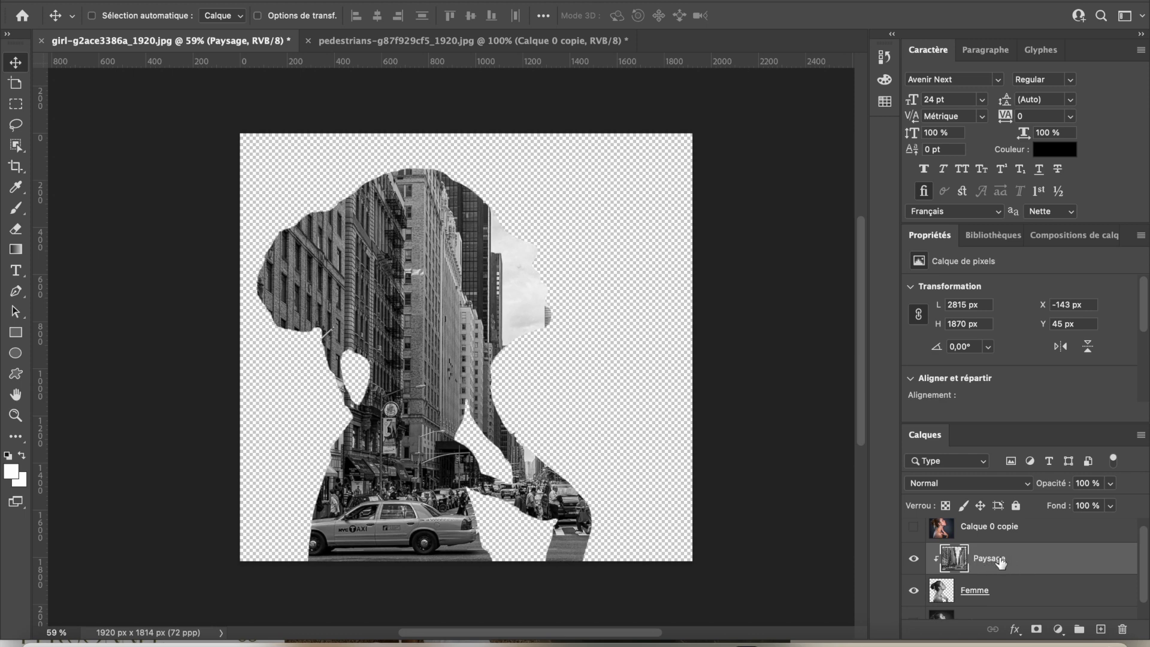
# - Add a layer mask to Paysage and set up a black Brush with 80 px size, 0 % hardness and 31 % opacity
pyautogui.click(1036, 629)
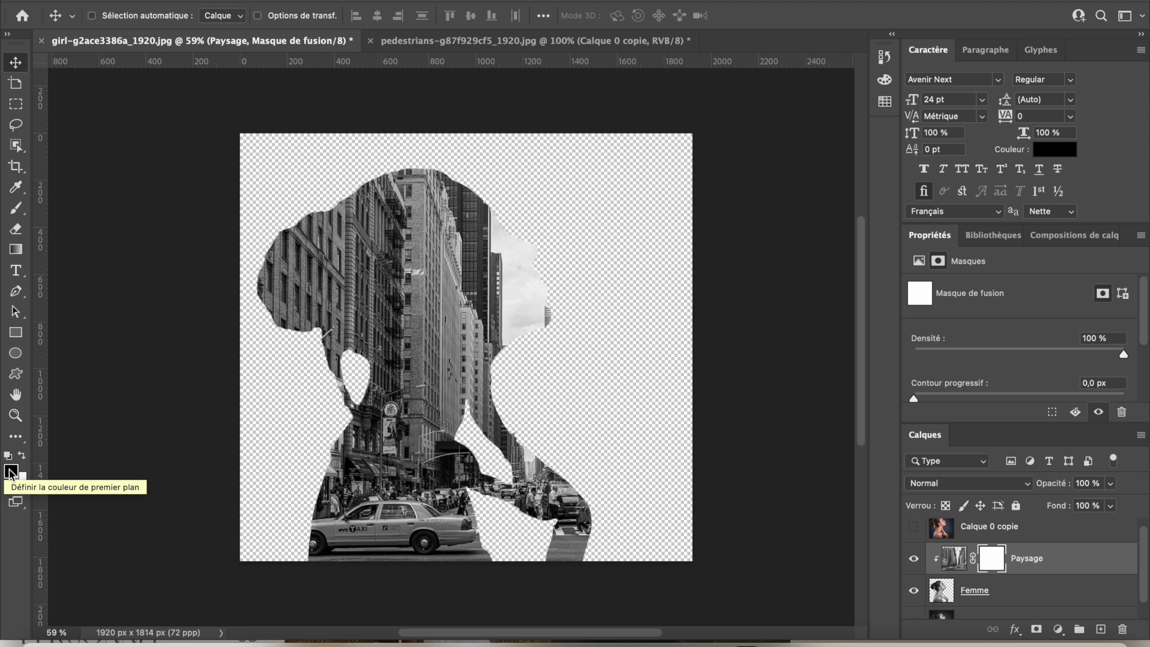
pyautogui.click(16, 209)
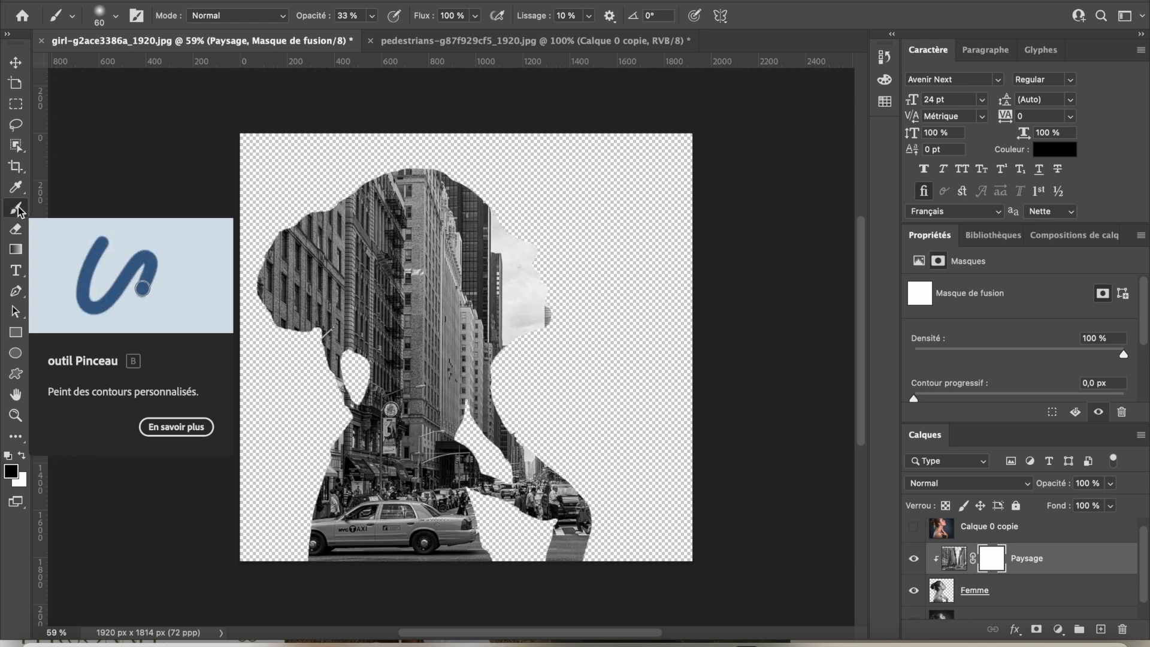
pyautogui.click(116, 16)
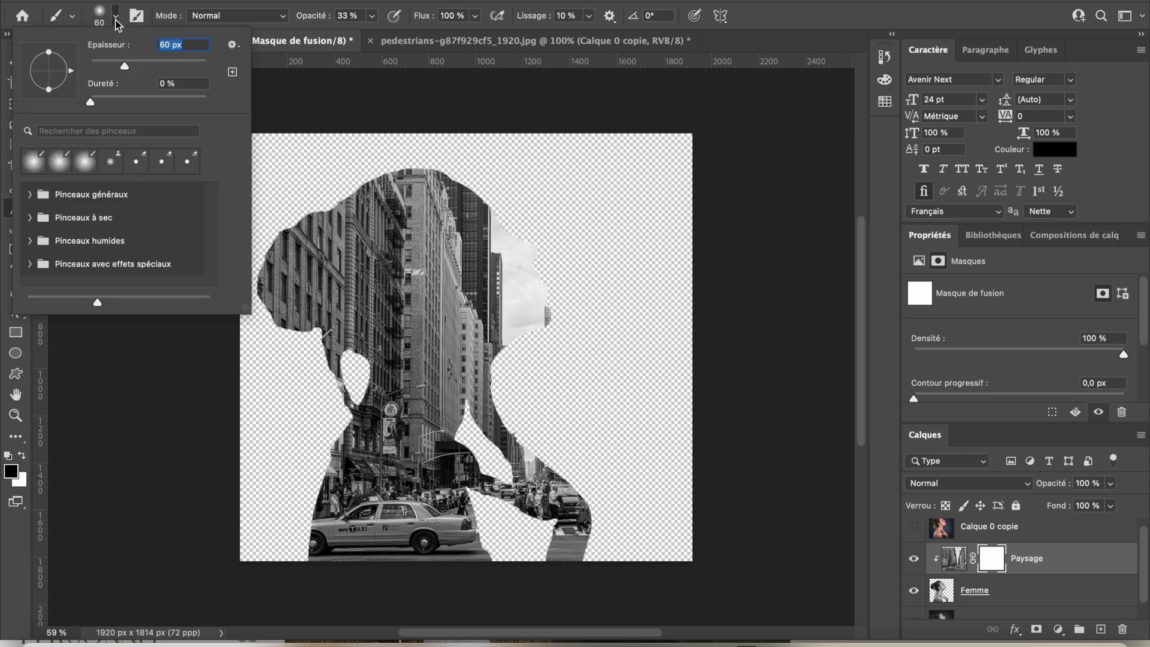
pyautogui.click(92, 103)
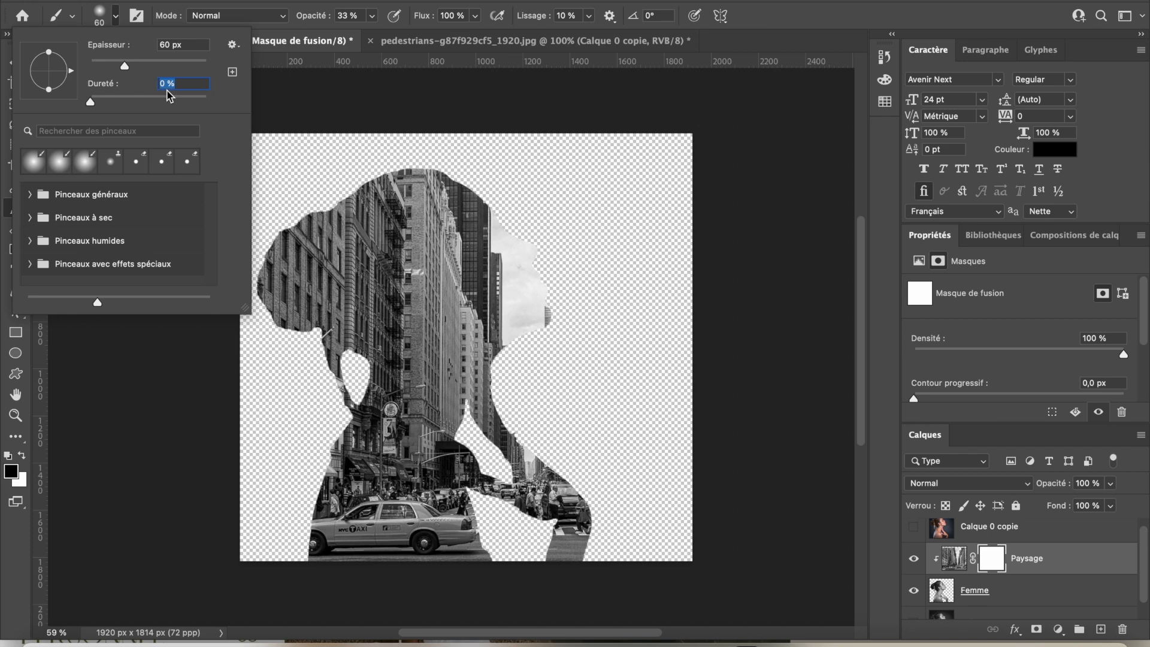
pyautogui.moveTo(129, 71); pyautogui.dragTo(154, 72)
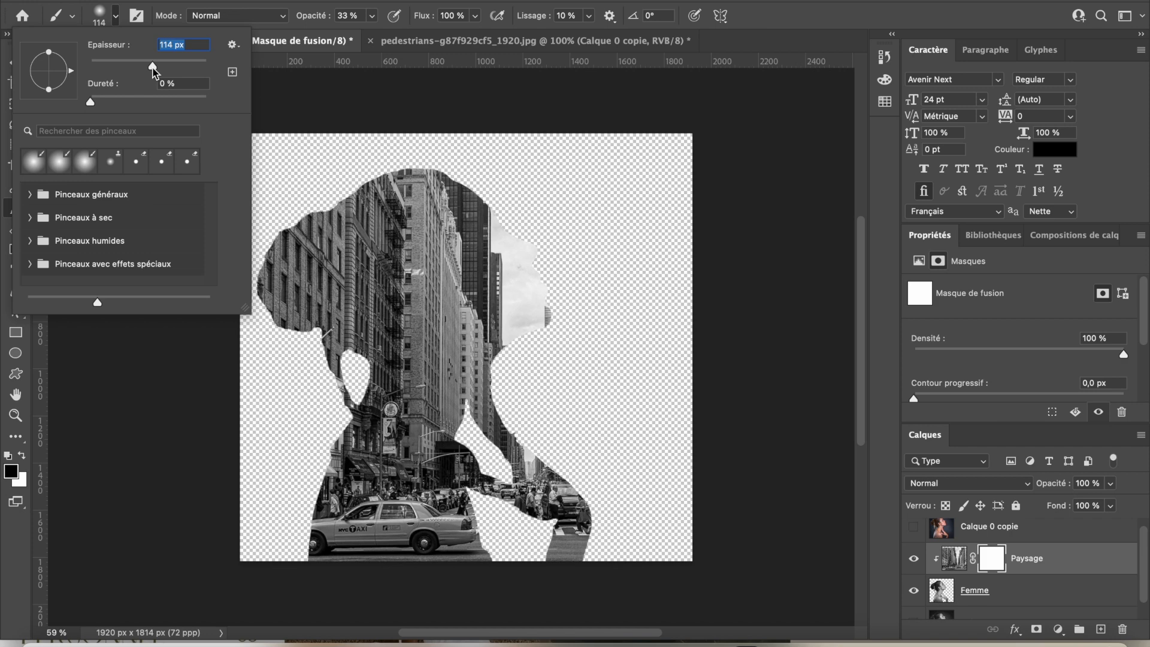
pyautogui.moveTo(135, 69)
pyautogui.mouseDown()
pyautogui.moveTo(182, 68)
pyautogui.moveTo(141, 69)
pyautogui.mouseUp()
pyautogui.moveTo(135, 63); pyautogui.dragTo(138, 64)
pyautogui.click(372, 17)
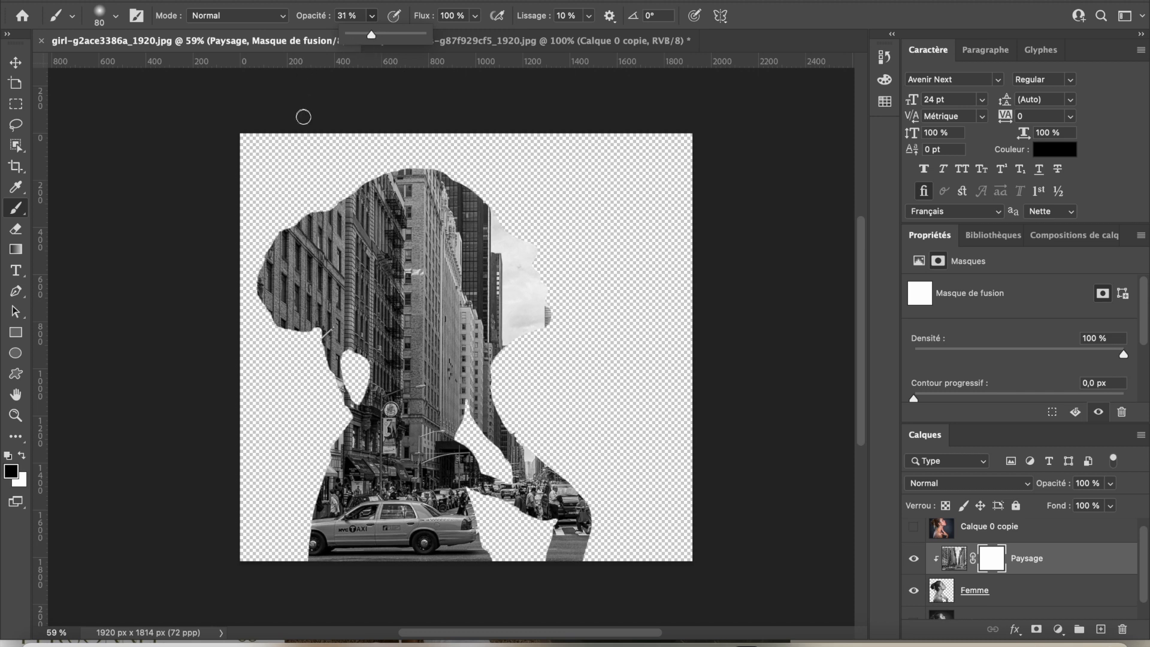
# - Paint on the Paysage mask along the woman's face, fingers and forearm to partly reveal her features
pyautogui.click(479, 207)
pyautogui.moveTo(479, 204)
pyautogui.mouseDown()
pyautogui.moveTo(514, 256)
pyautogui.moveTo(482, 203)
pyautogui.moveTo(534, 265)
pyautogui.moveTo(521, 259)
pyautogui.moveTo(535, 272)
pyautogui.moveTo(536, 333)
pyautogui.moveTo(539, 299)
pyautogui.moveTo(536, 318)
pyautogui.moveTo(521, 312)
pyautogui.moveTo(529, 283)
pyautogui.moveTo(530, 338)
pyautogui.mouseUp()
pyautogui.moveTo(492, 223)
pyautogui.mouseDown()
pyautogui.moveTo(470, 199)
pyautogui.moveTo(467, 217)
pyautogui.moveTo(435, 179)
pyautogui.moveTo(405, 180)
pyautogui.moveTo(471, 218)
pyautogui.moveTo(497, 266)
pyautogui.moveTo(487, 242)
pyautogui.moveTo(545, 309)
pyautogui.moveTo(496, 247)
pyautogui.moveTo(520, 247)
pyautogui.moveTo(542, 294)
pyautogui.moveTo(497, 357)
pyautogui.moveTo(487, 416)
pyautogui.moveTo(555, 493)
pyautogui.mouseUp()
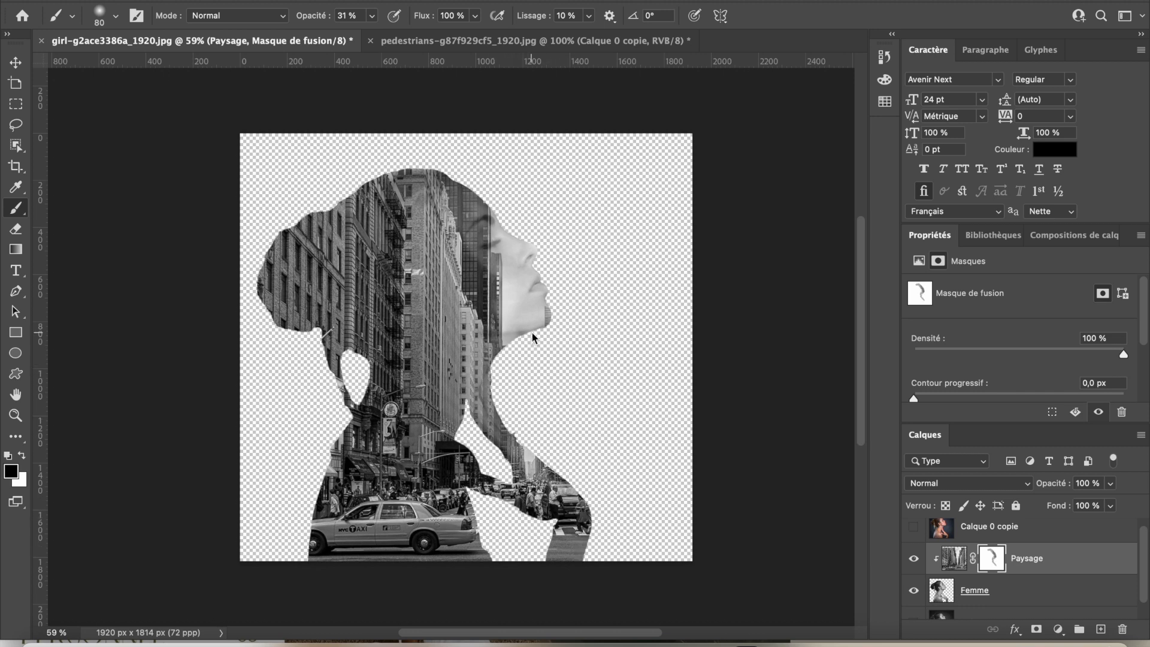
pyautogui.moveTo(490, 391)
pyautogui.mouseDown()
pyautogui.moveTo(491, 422)
pyautogui.moveTo(577, 520)
pyautogui.mouseUp()
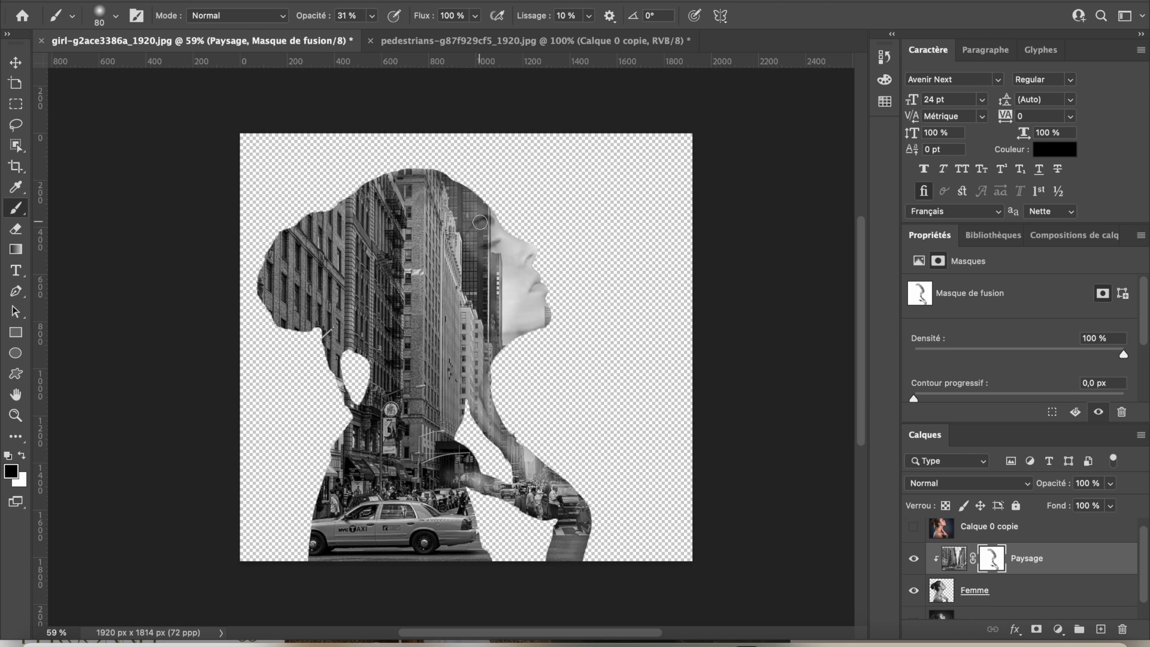
# - Enlarge the brush to 177 px and paint on the Paysage mask over the hair, bun, forehead and face
pyautogui.click(116, 16)
pyautogui.moveTo(166, 64); pyautogui.dragTo(172, 64)
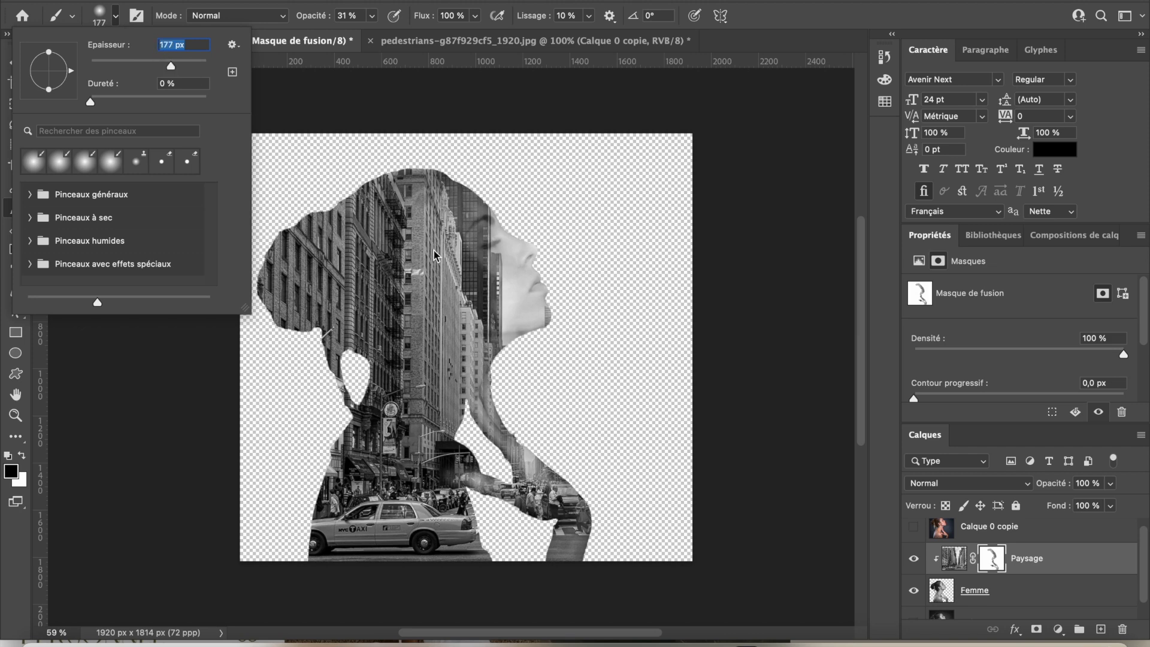
pyautogui.click(485, 227)
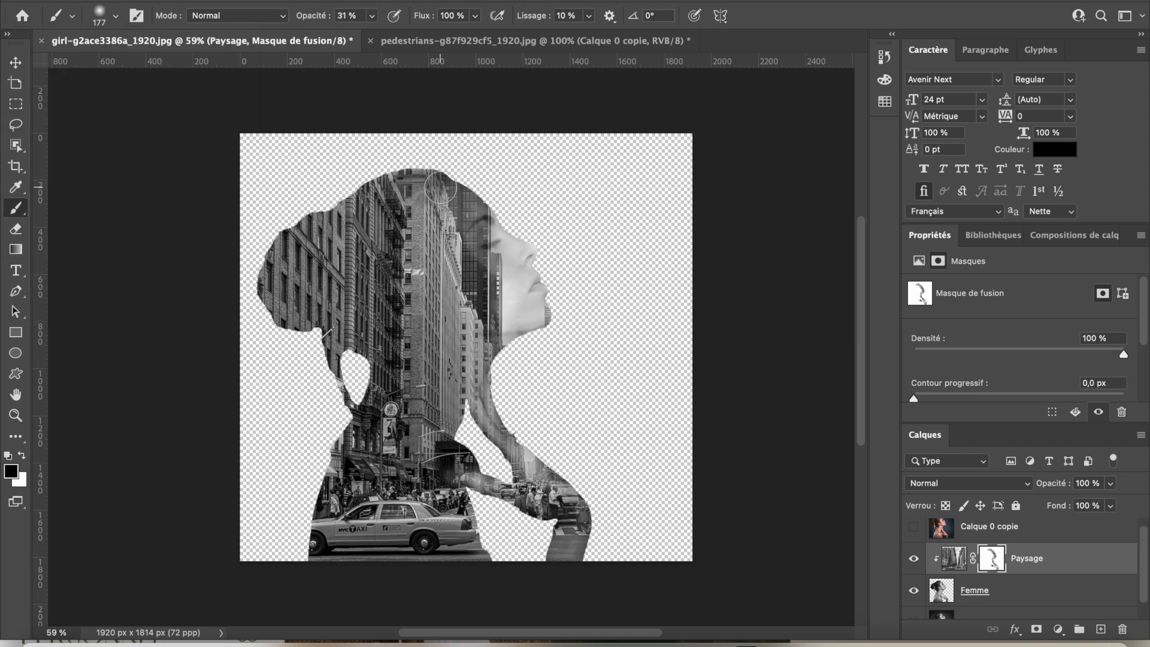
pyautogui.moveTo(397, 164)
pyautogui.mouseDown()
pyautogui.moveTo(425, 177)
pyautogui.moveTo(391, 174)
pyautogui.moveTo(417, 185)
pyautogui.moveTo(310, 221)
pyautogui.moveTo(336, 224)
pyautogui.moveTo(298, 263)
pyautogui.moveTo(303, 273)
pyautogui.moveTo(307, 231)
pyautogui.moveTo(271, 287)
pyautogui.moveTo(321, 237)
pyautogui.moveTo(302, 308)
pyautogui.moveTo(302, 277)
pyautogui.moveTo(318, 263)
pyautogui.moveTo(317, 312)
pyautogui.moveTo(357, 233)
pyautogui.moveTo(435, 216)
pyautogui.moveTo(397, 196)
pyautogui.moveTo(432, 208)
pyautogui.mouseUp()
pyautogui.click(430, 198)
pyautogui.click(455, 208)
pyautogui.moveTo(367, 201)
pyautogui.mouseDown()
pyautogui.moveTo(319, 250)
pyautogui.moveTo(316, 278)
pyautogui.moveTo(285, 310)
pyautogui.moveTo(273, 287)
pyautogui.mouseUp()
pyautogui.moveTo(430, 206)
pyautogui.mouseDown()
pyautogui.moveTo(466, 225)
pyautogui.moveTo(506, 310)
pyautogui.moveTo(496, 245)
pyautogui.moveTo(522, 267)
pyautogui.moveTo(541, 311)
pyautogui.moveTo(492, 246)
pyautogui.moveTo(531, 327)
pyautogui.moveTo(505, 282)
pyautogui.moveTo(512, 313)
pyautogui.moveTo(486, 276)
pyautogui.moveTo(523, 304)
pyautogui.mouseUp()
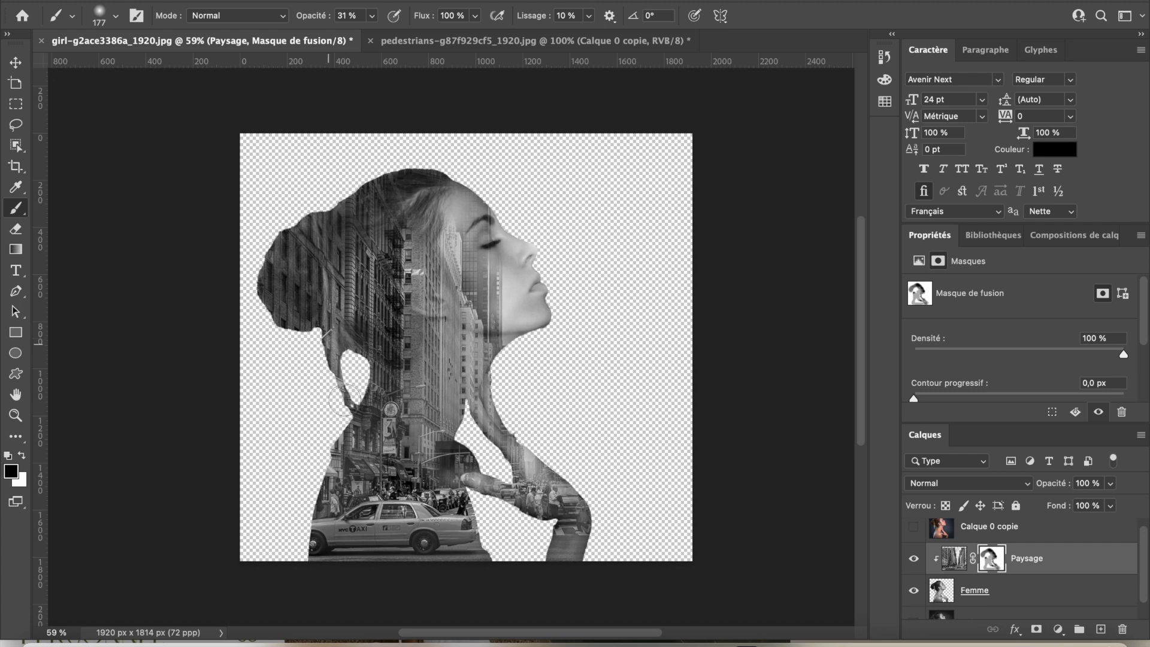
# - Paint on the Paysage mask over the ear, cheek, neck and shoulder to blend the street into the portrait
pyautogui.moveTo(476, 538)
pyautogui.mouseDown()
pyautogui.moveTo(407, 464)
pyautogui.moveTo(411, 268)
pyautogui.moveTo(361, 254)
pyautogui.moveTo(401, 192)
pyautogui.moveTo(425, 182)
pyautogui.moveTo(404, 196)
pyautogui.moveTo(437, 322)
pyautogui.mouseUp()
pyautogui.moveTo(451, 237); pyautogui.dragTo(463, 341)
pyautogui.moveTo(462, 221)
pyautogui.mouseDown()
pyautogui.moveTo(446, 246)
pyautogui.moveTo(395, 242)
pyautogui.moveTo(342, 287)
pyautogui.moveTo(285, 268)
pyautogui.moveTo(342, 247)
pyautogui.moveTo(411, 277)
pyautogui.moveTo(410, 392)
pyautogui.moveTo(341, 465)
pyautogui.mouseUp()
pyautogui.moveTo(388, 380)
pyautogui.mouseDown()
pyautogui.moveTo(287, 537)
pyautogui.moveTo(309, 531)
pyautogui.moveTo(366, 393)
pyautogui.moveTo(327, 496)
pyautogui.mouseUp()
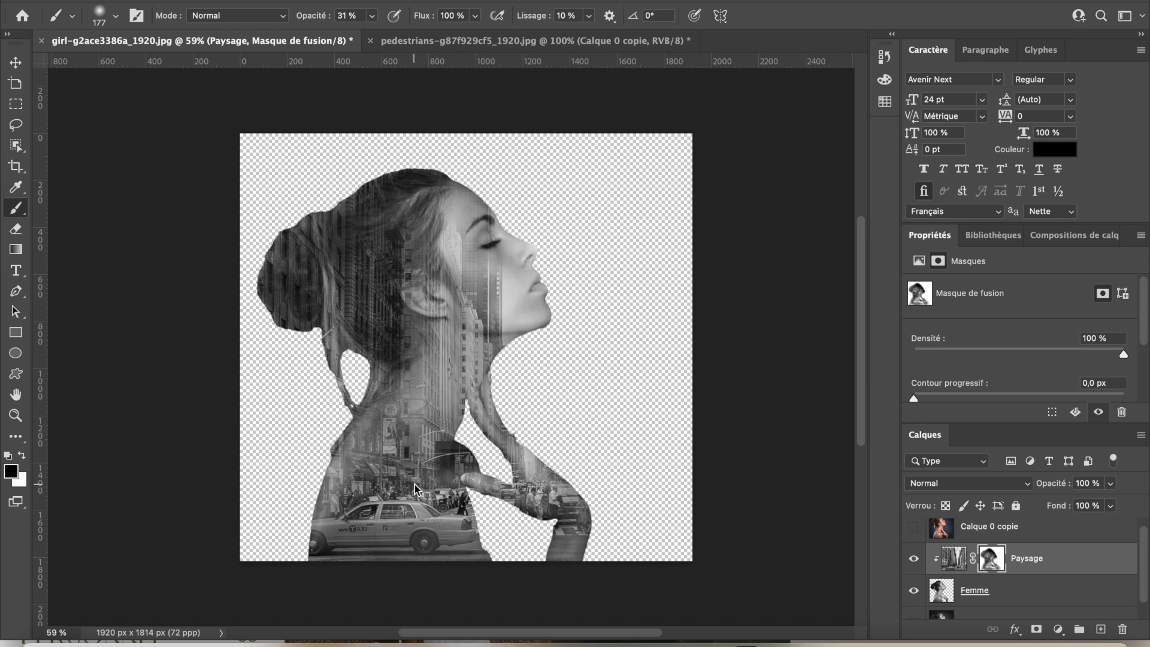
pyautogui.moveTo(461, 489)
pyautogui.mouseDown()
pyautogui.moveTo(554, 471)
pyautogui.moveTo(565, 536)
pyautogui.moveTo(412, 284)
pyautogui.moveTo(401, 234)
pyautogui.moveTo(405, 263)
pyautogui.moveTo(478, 326)
pyautogui.moveTo(342, 263)
pyautogui.moveTo(340, 293)
pyautogui.mouseUp()
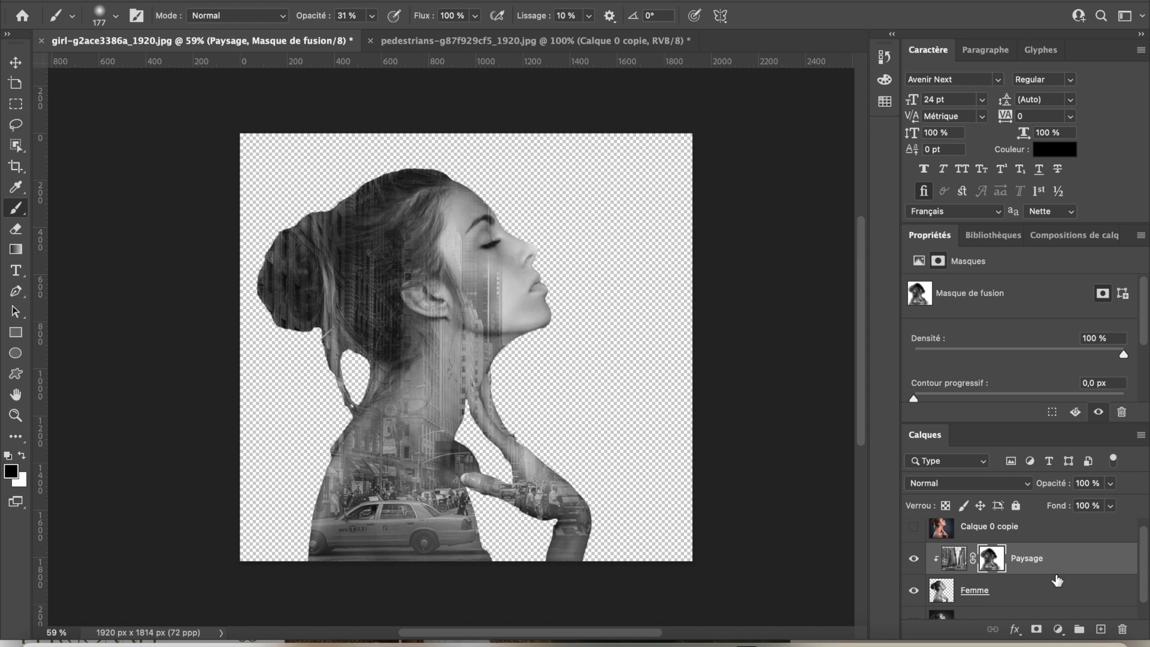
# - Compare the portrait with and without the masked street by toggling the Paysage layer's visibility, leaving it shown
pyautogui.click(913, 560)
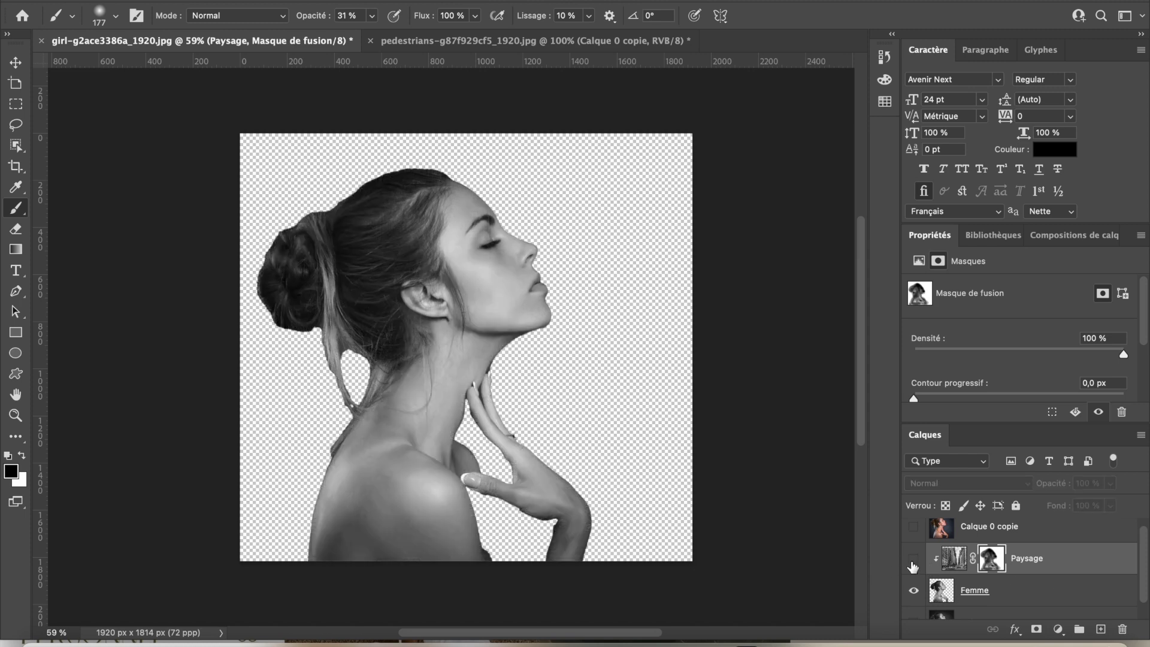
pyautogui.click(913, 562)
pyautogui.click(913, 561)
pyautogui.click(913, 561)
pyautogui.click(913, 561)
pyautogui.click(913, 561)
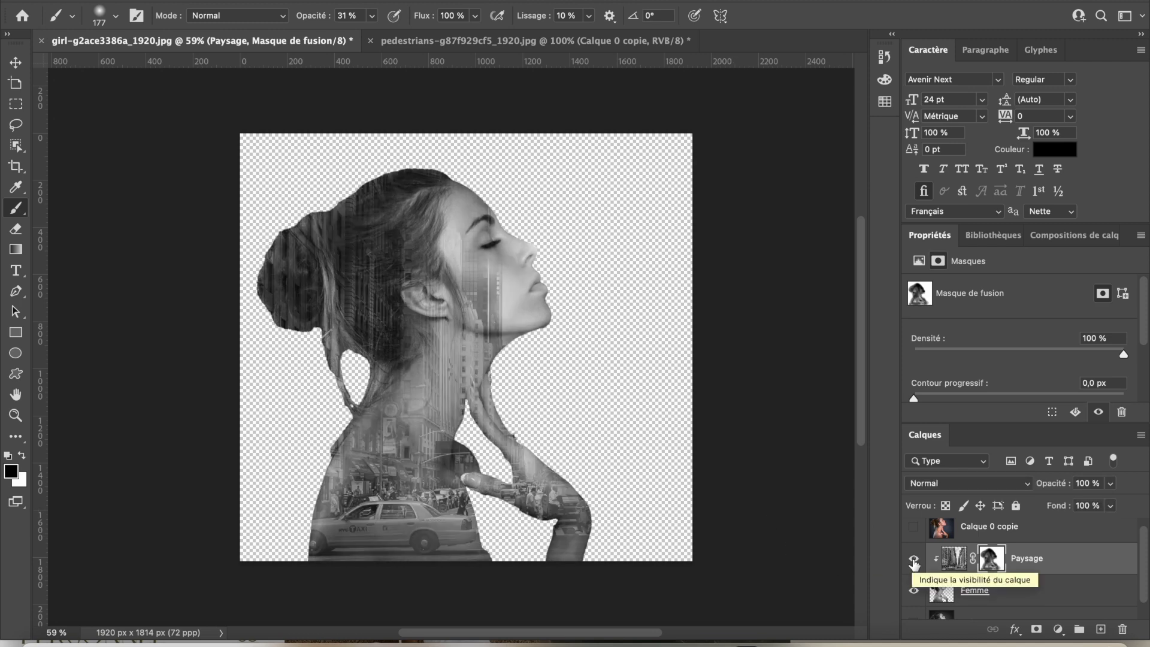
pyautogui.click(912, 562)
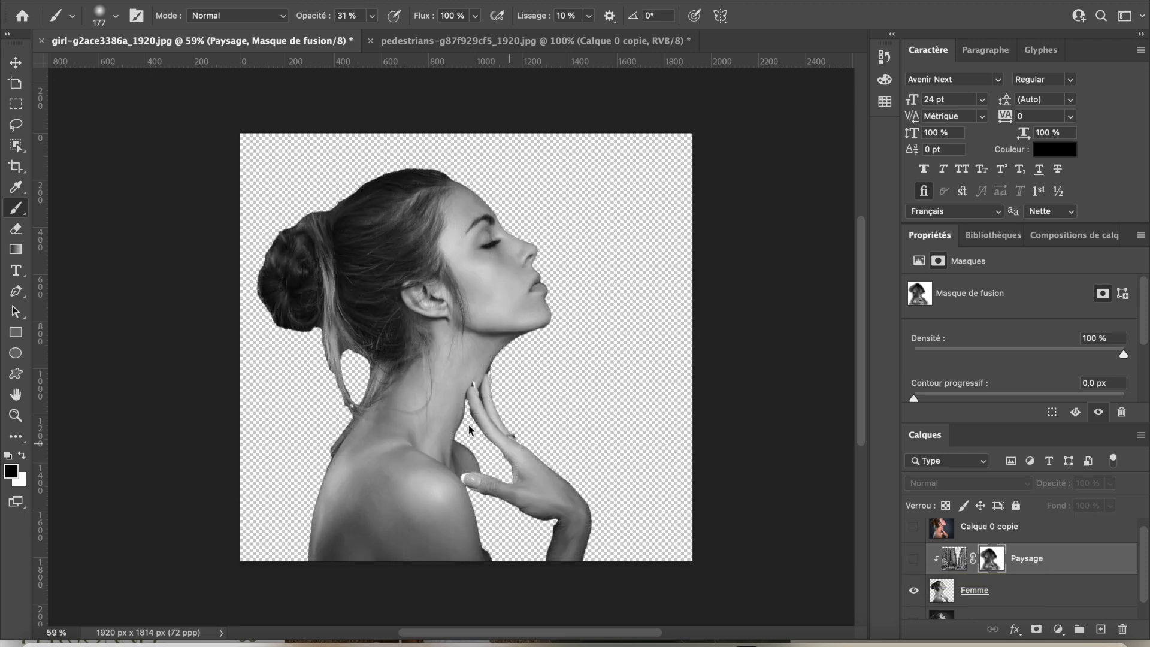
pyautogui.click(912, 559)
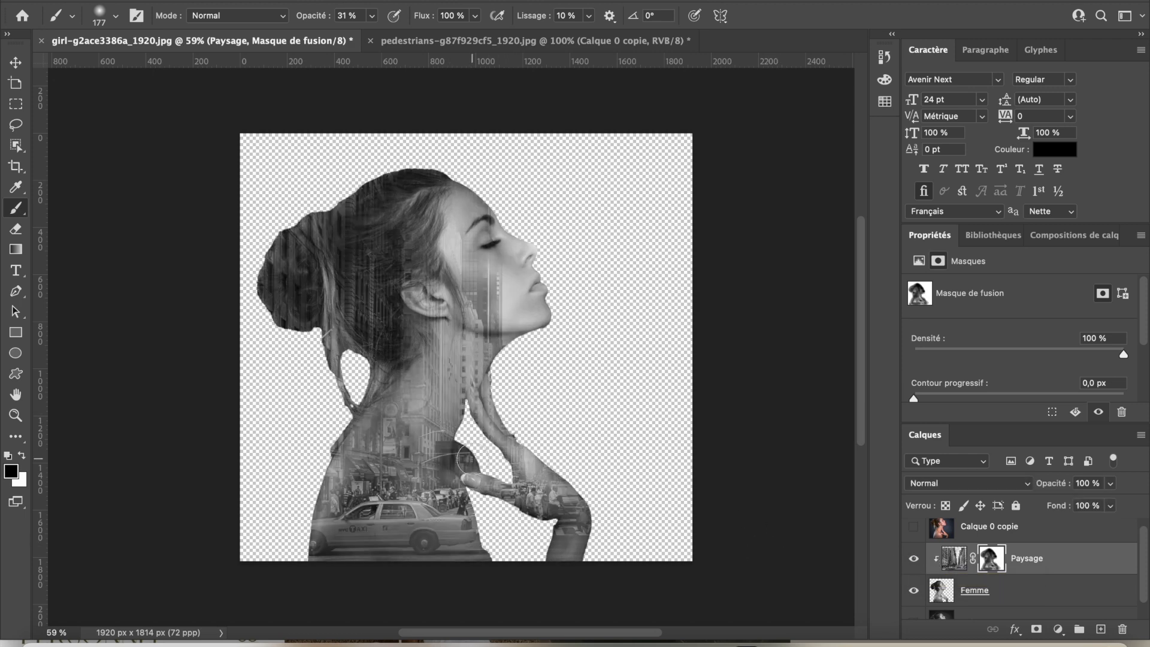